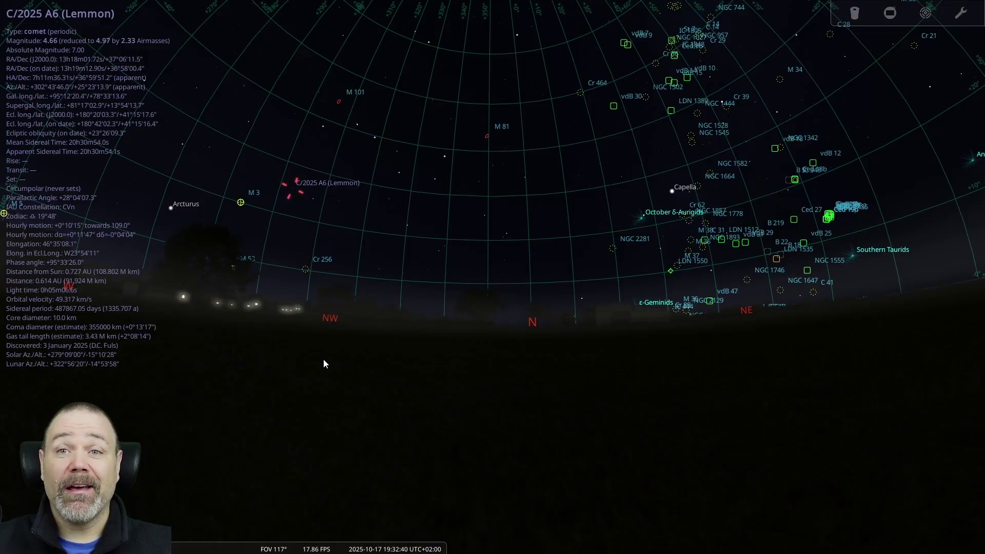
- Speed up Stellarium's simulated time with the L key so the comet drifts across the sky
key("l")
key("l")
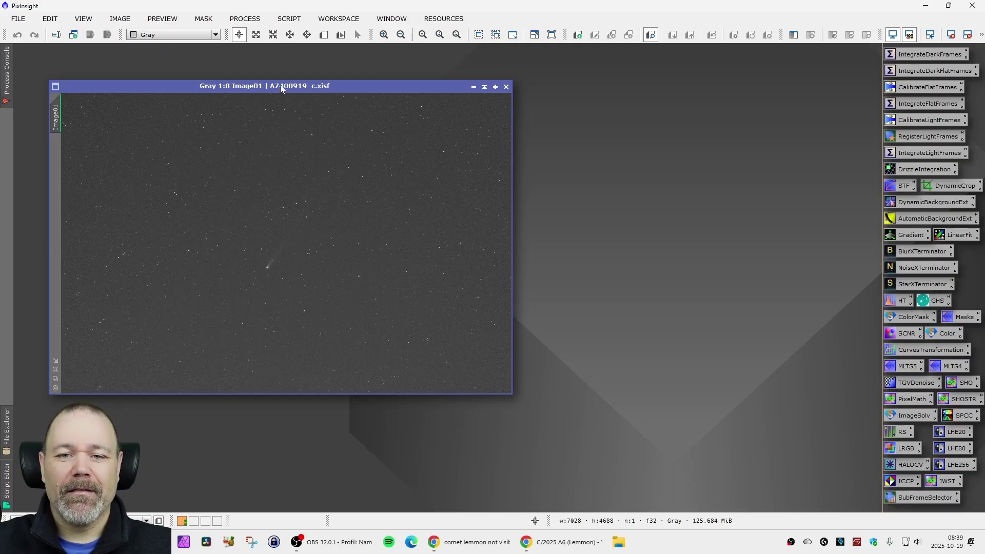
left_click_drag(280, 85, 281, 84)
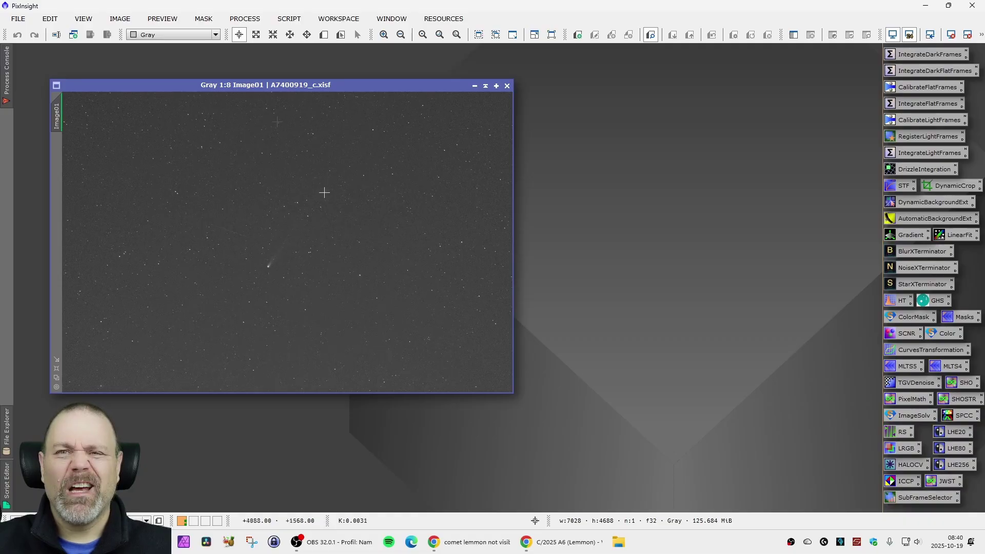
scroll(332, 191, "up", 5)
scroll(340, 159, "up", 3)
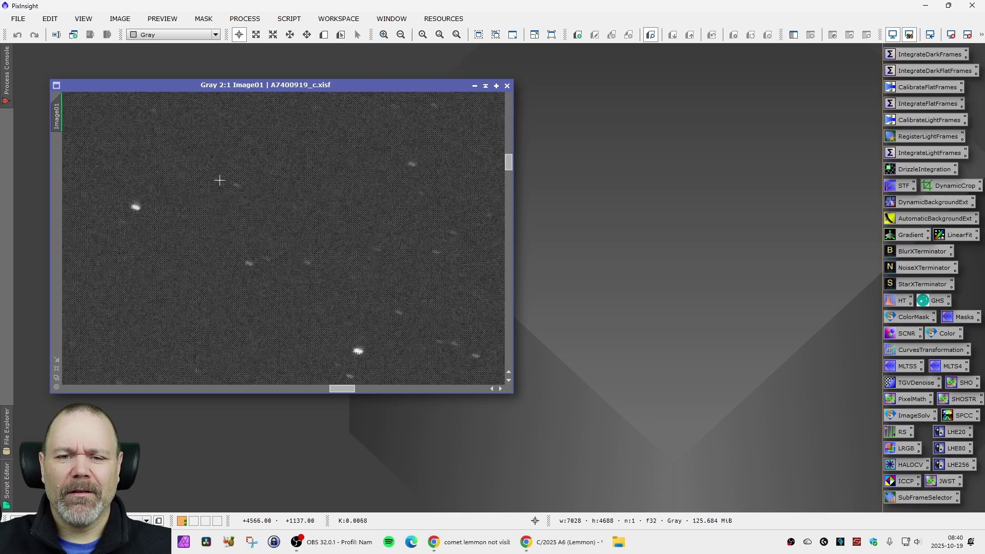
scroll(94, 222, "down", 8)
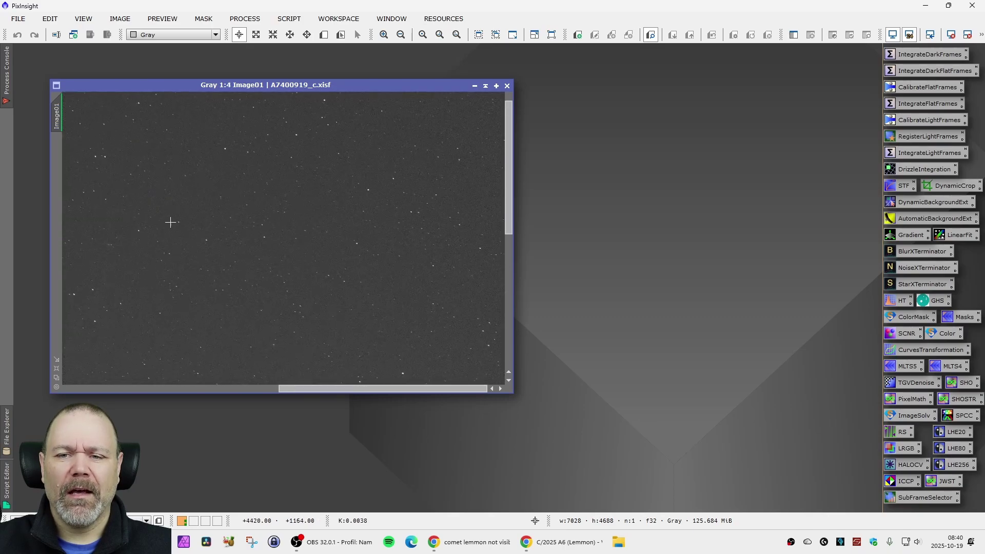
scroll(188, 219, "down", 1)
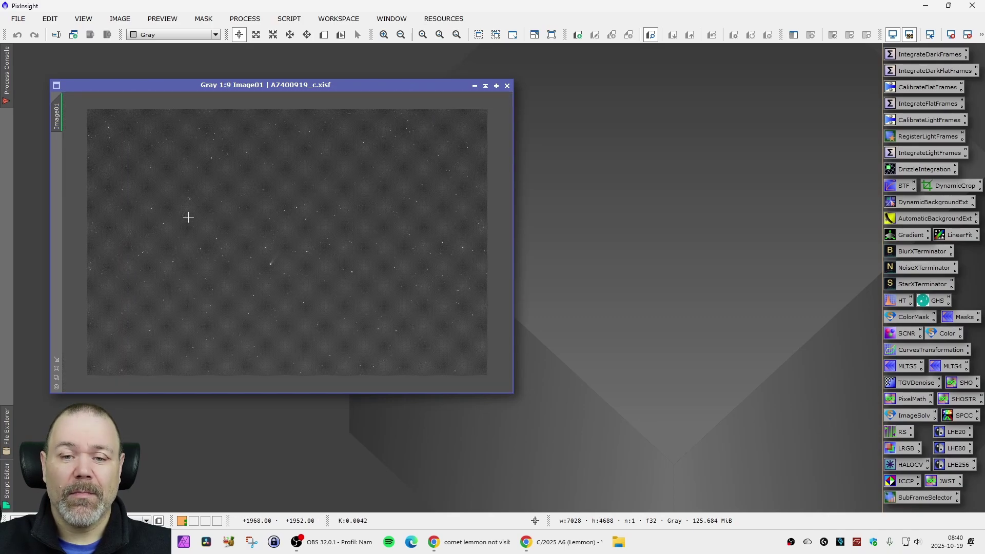
left_click_drag(246, 85, 255, 88)
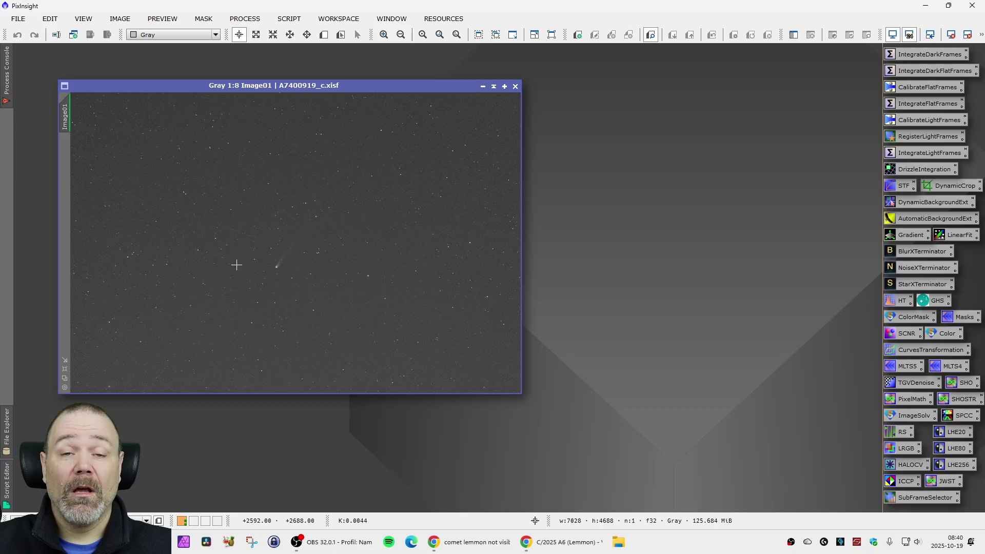
scroll(264, 277, "up", 5)
scroll(271, 253, "up", 3)
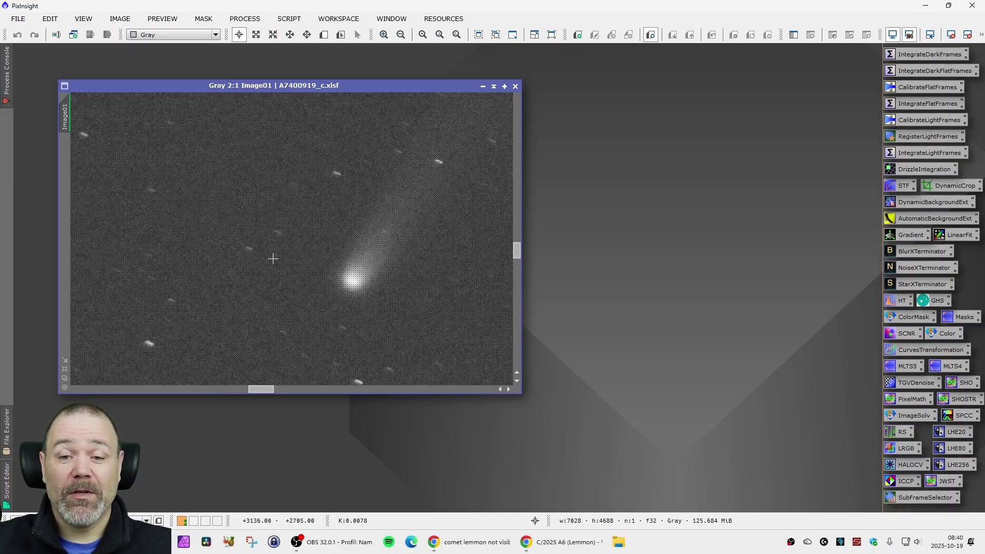
scroll(435, 259, "down", 1)
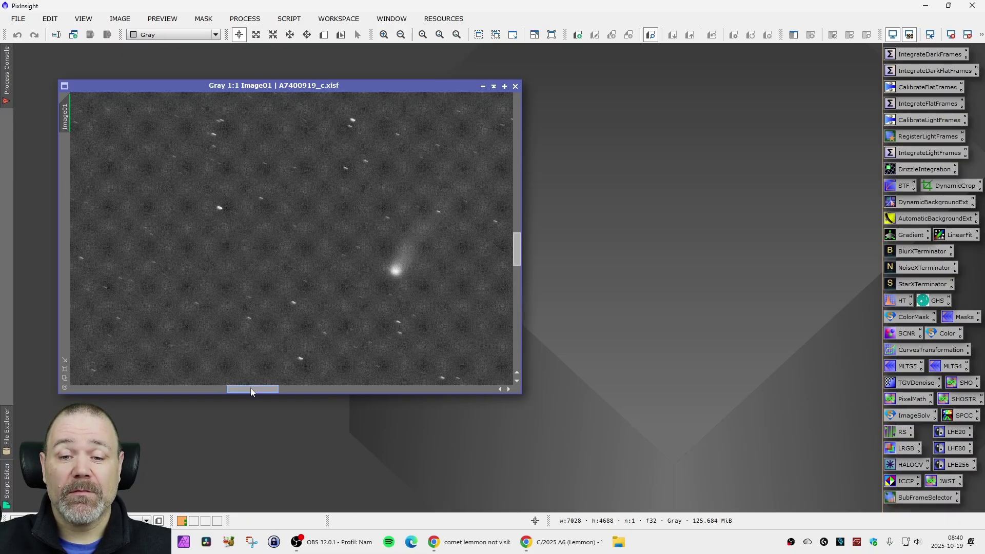
left_click_drag(250, 388, 267, 390)
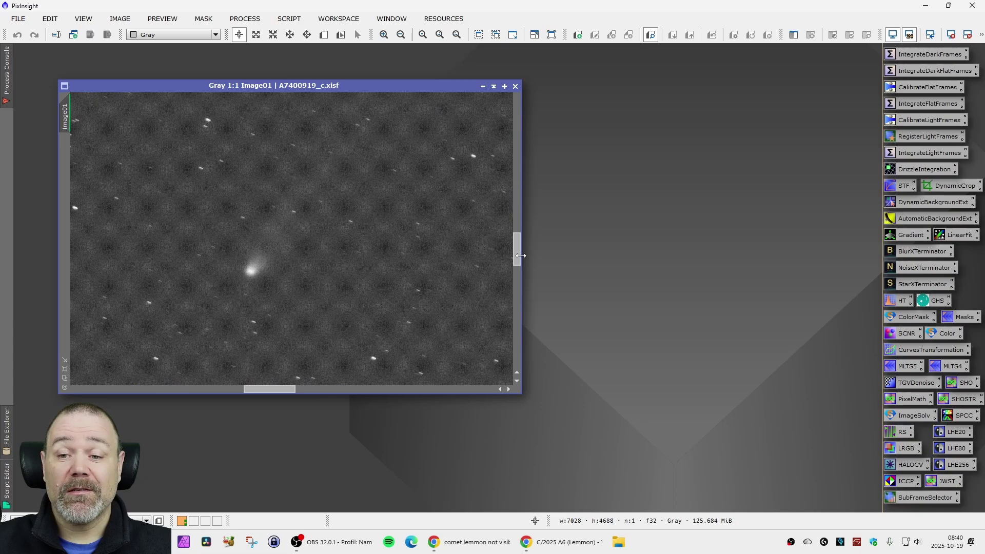
mouse_move(516, 263)
left_mouse_down()
mouse_move(521, 236)
mouse_move(519, 245)
left_mouse_up()
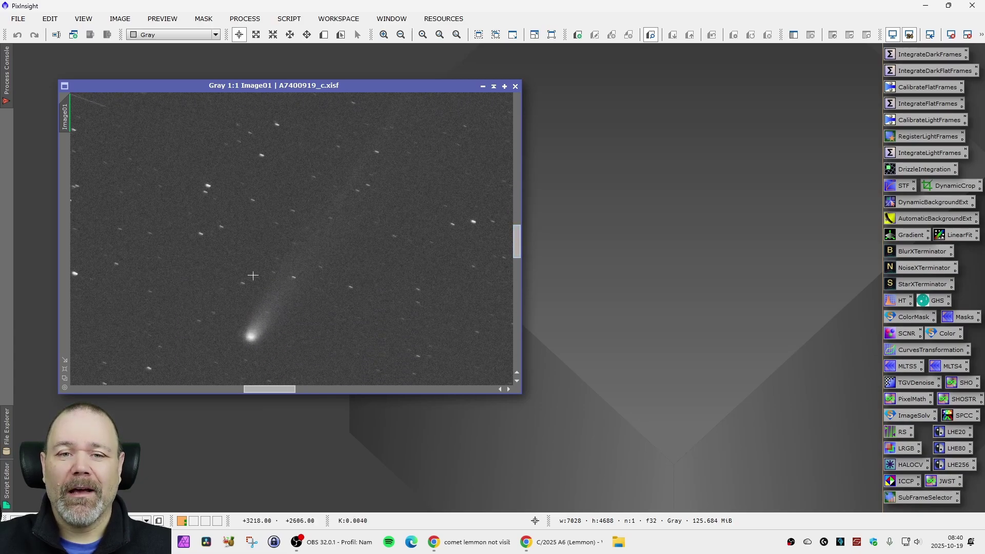
scroll(292, 205, "up", 2)
scroll(313, 217, "down", 7)
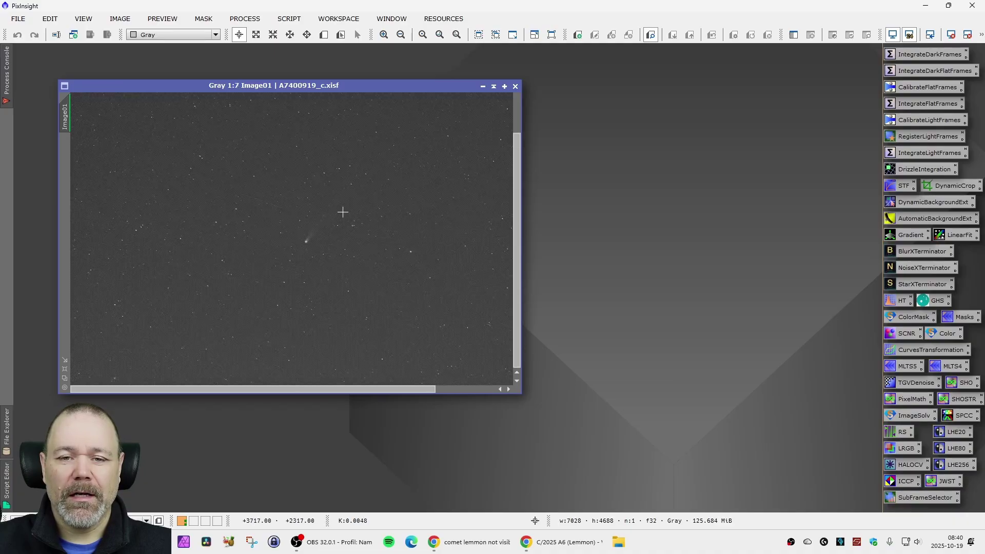
- Close the single grey test frame in the Image01 window
left_click(516, 86)
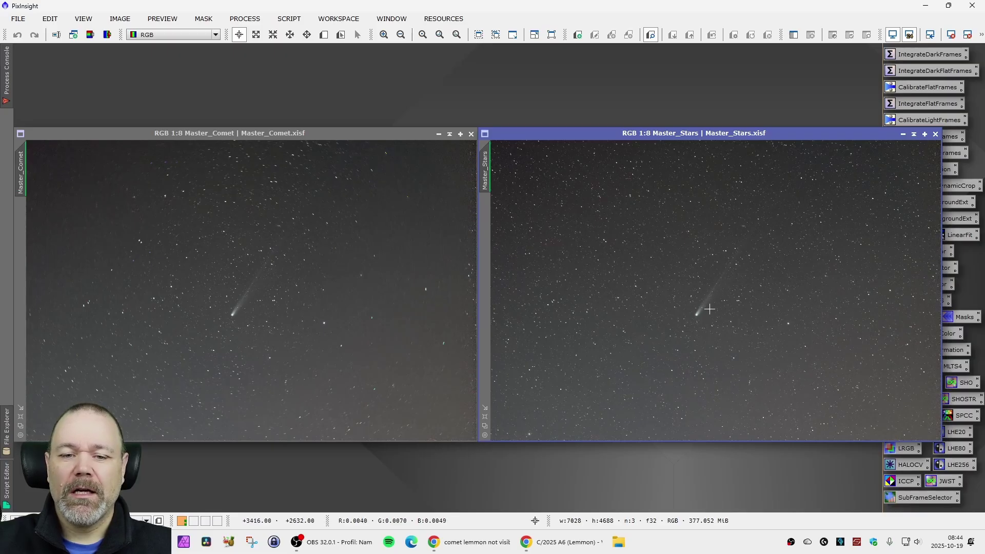
scroll(710, 309, "up", 5)
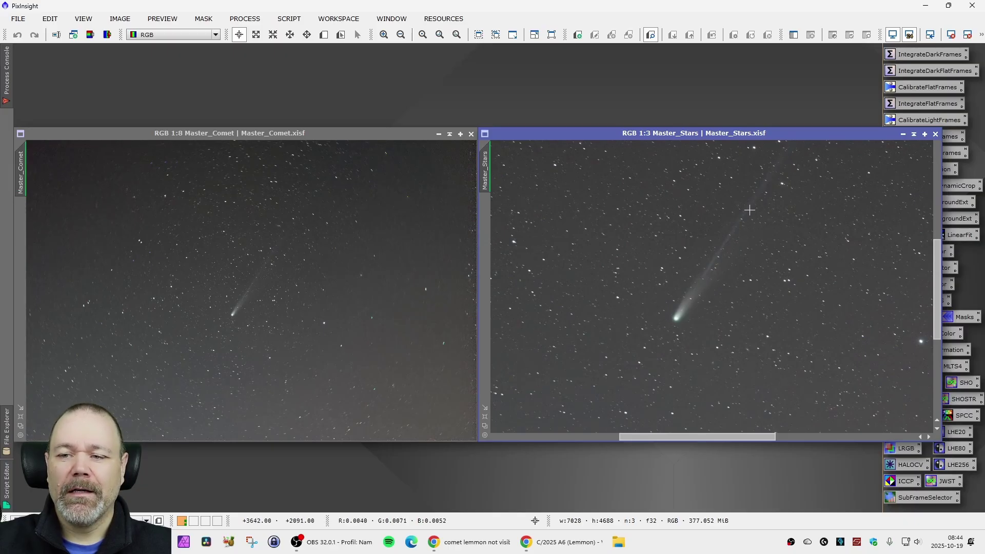
scroll(675, 354, "down", 4)
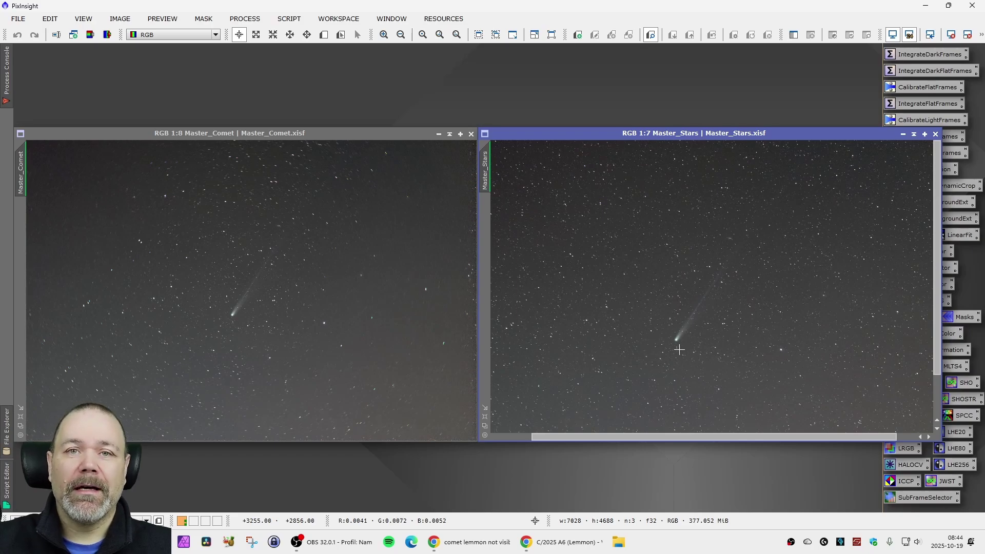
scroll(679, 350, "down", 1)
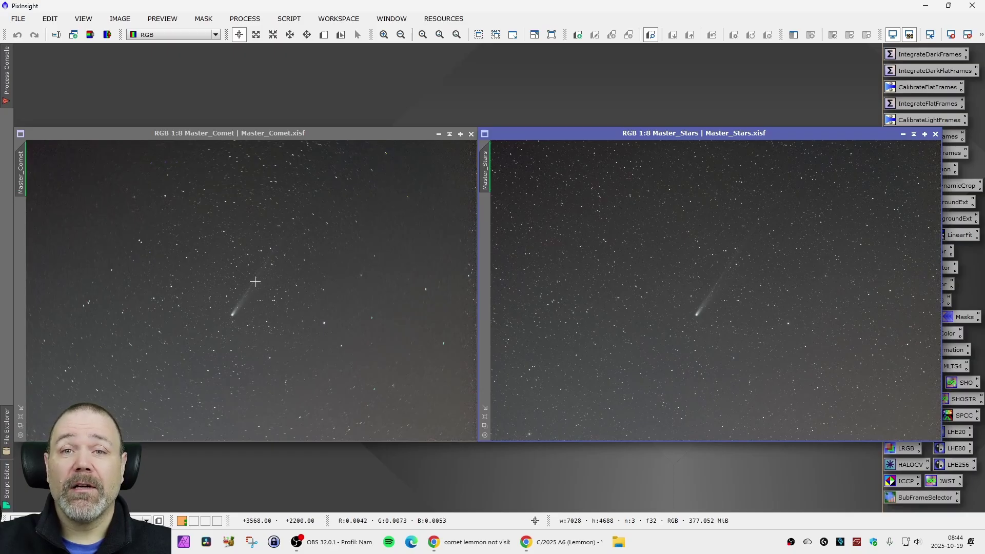
scroll(230, 310, "up", 4)
scroll(227, 315, "up", 3)
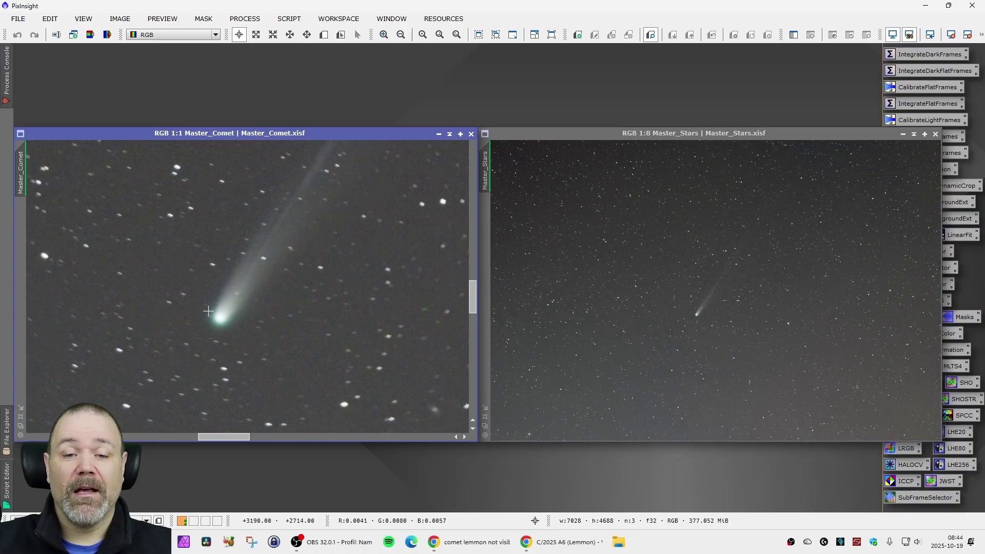
scroll(718, 335, "up", 4)
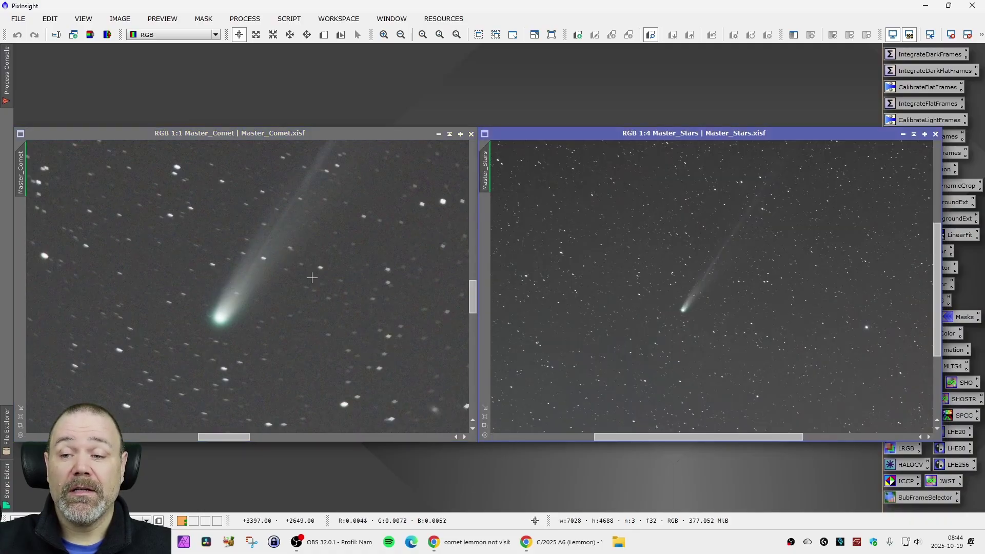
left_click_drag(20, 177, 505, 169)
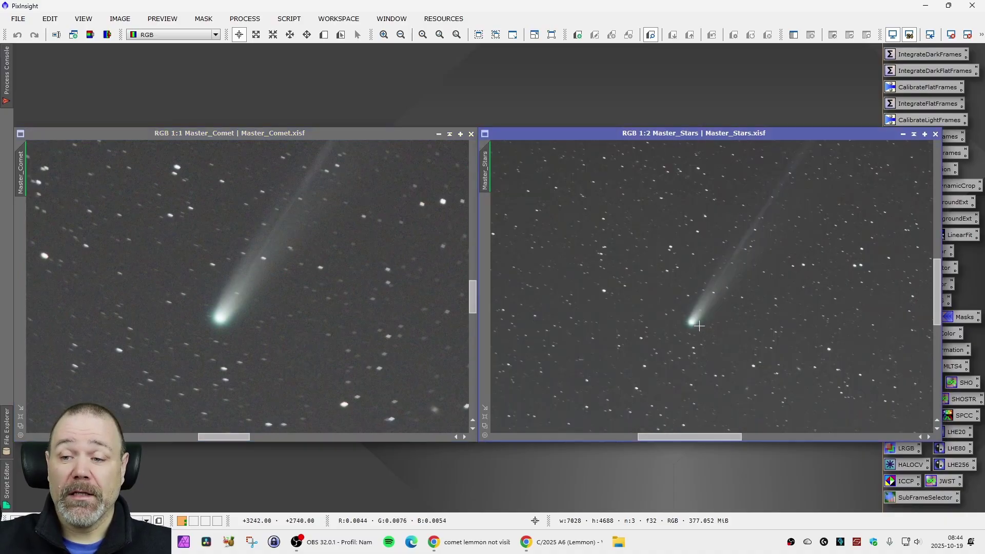
scroll(699, 326, "down", 6)
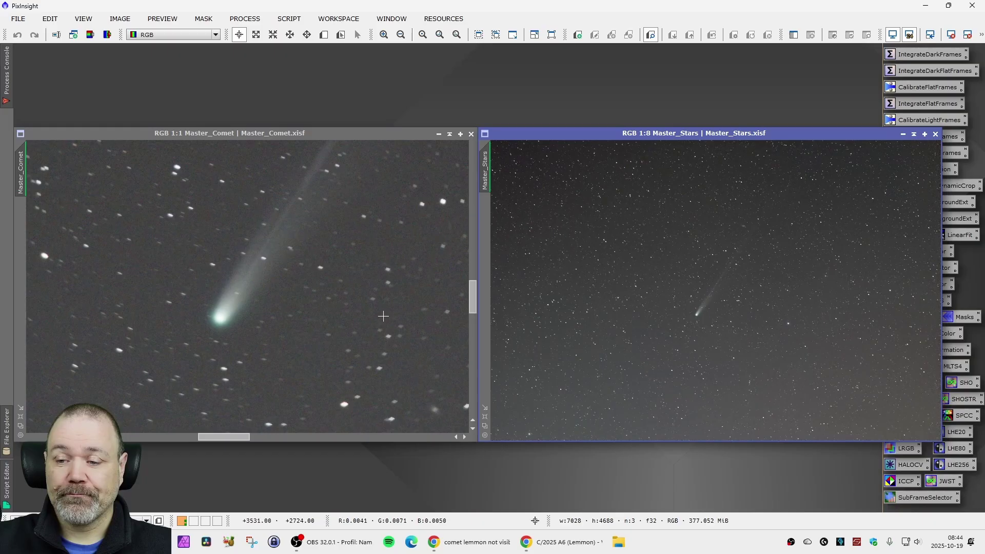
scroll(383, 316, "down", 7)
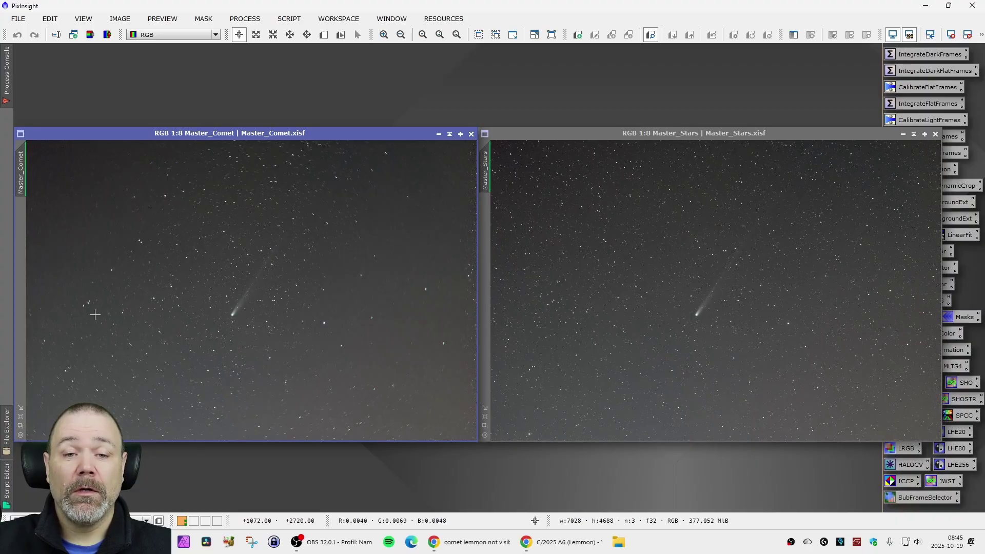
- Zoom the Master_Comet view in and then back out to inspect the stack
scroll(216, 154, "up", 8)
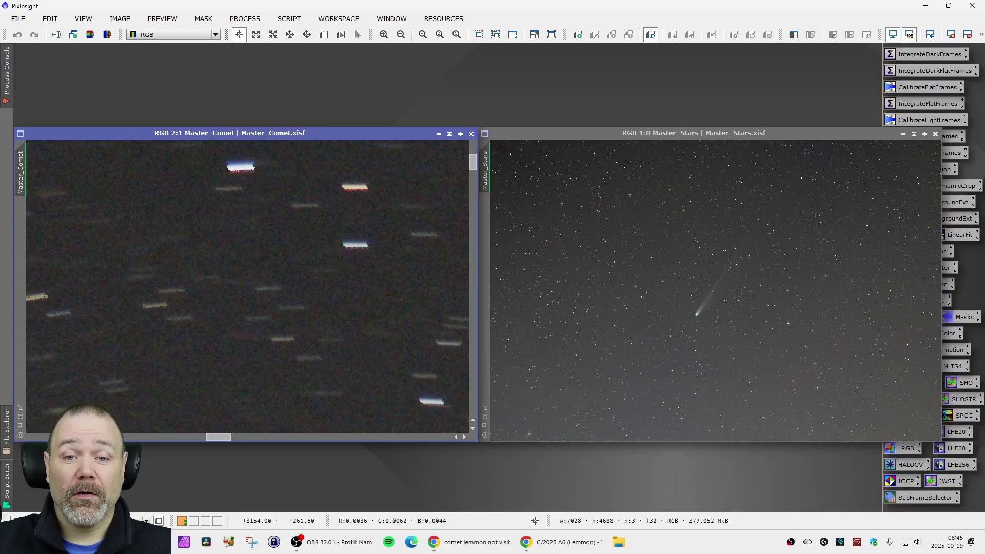
scroll(272, 177, "down", 5)
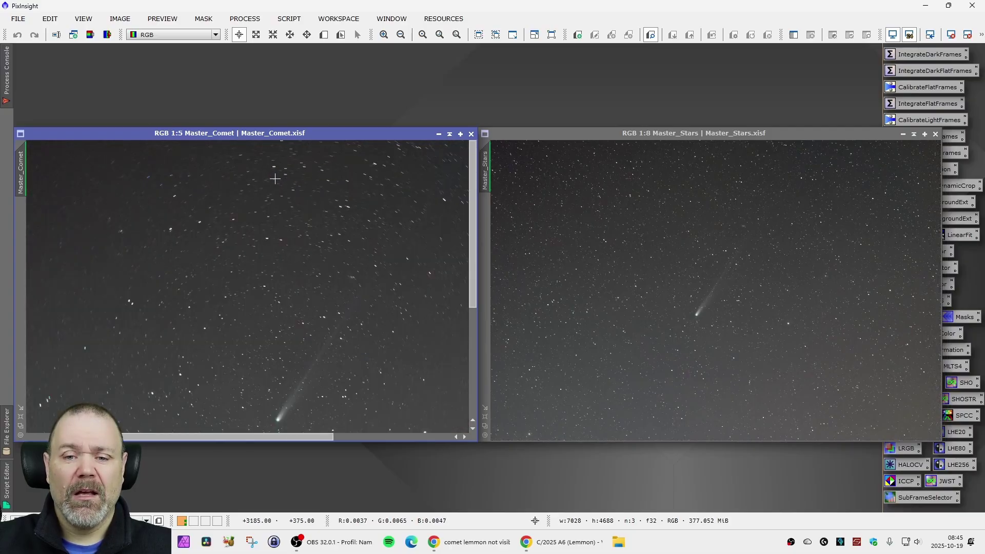
scroll(275, 178, "down", 3)
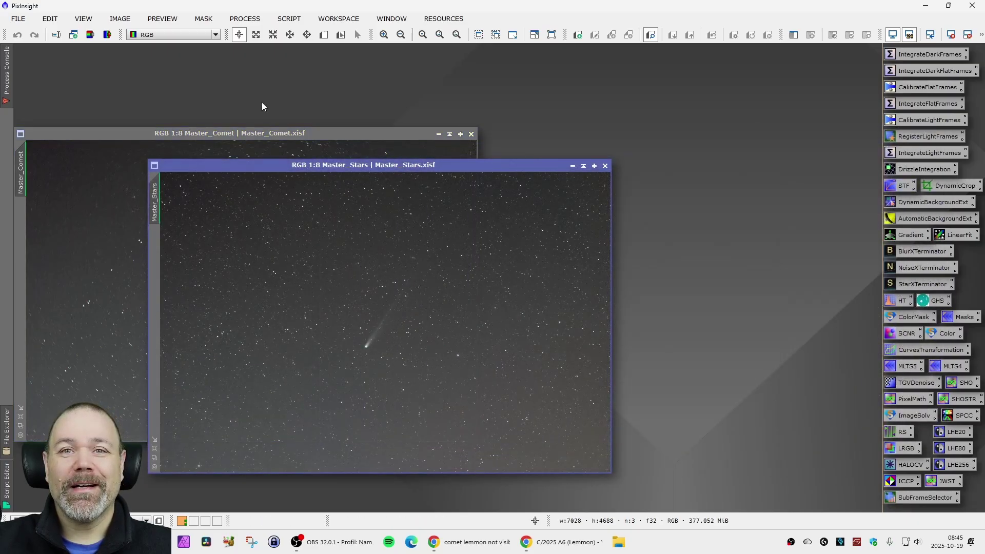
- Launch CometAlignment from All Processes and bring up its target-frame file picker
left_click(245, 18)
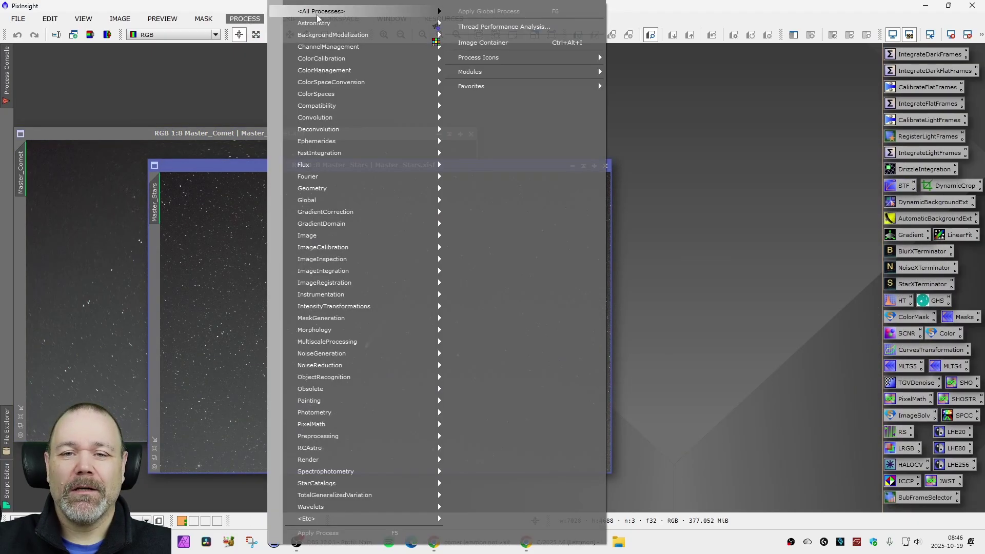
mouse_move(316, 15)
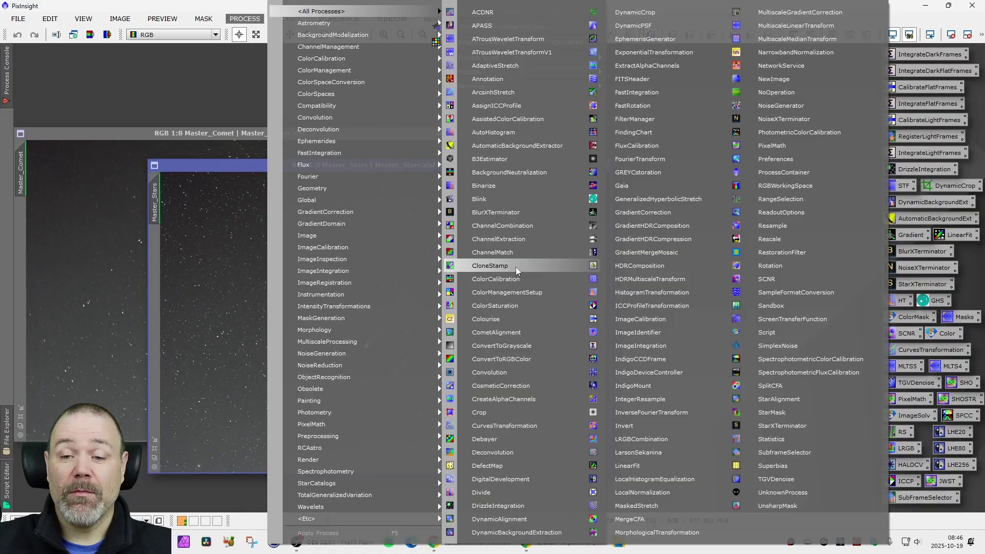
left_click(516, 331)
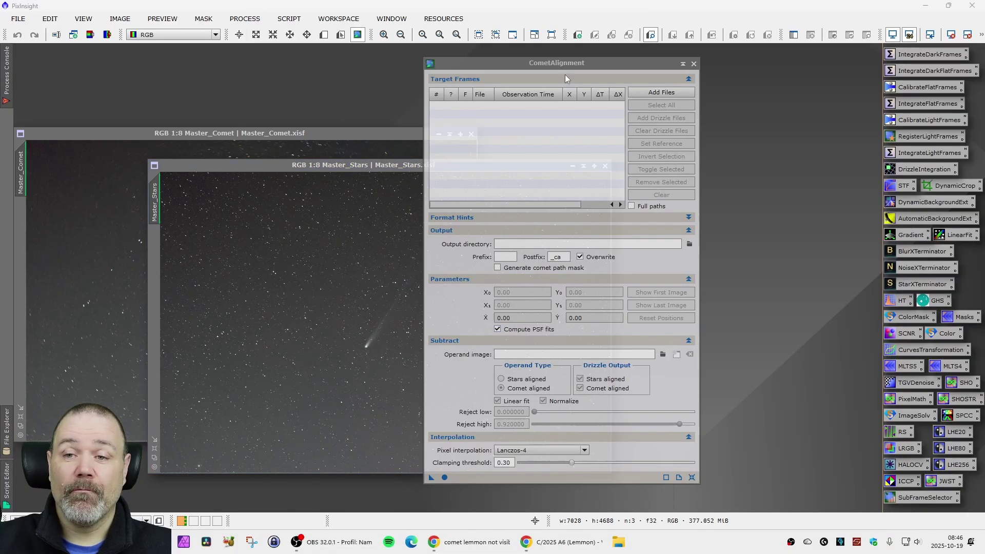
left_click(662, 92)
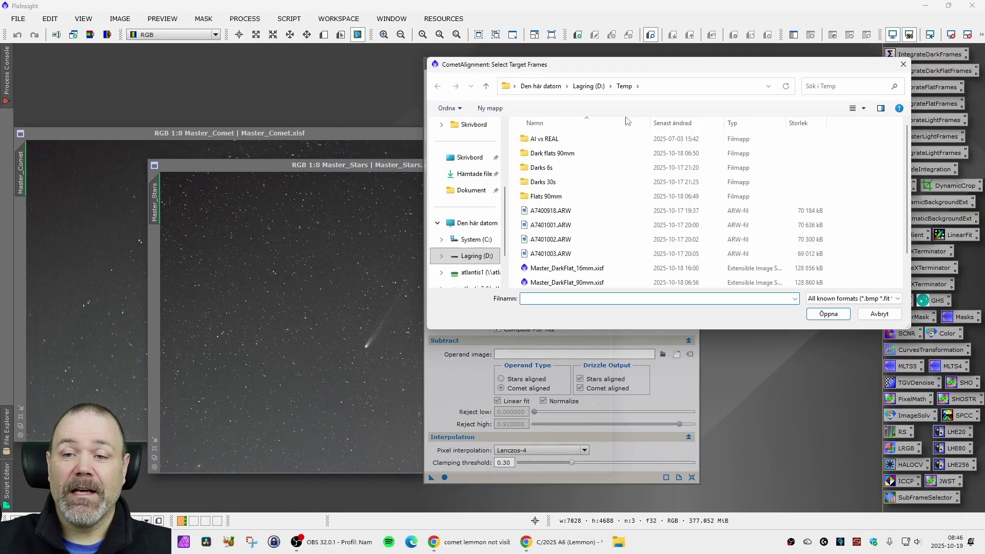
- Add every frame in Astrofoto's 2025-10-17 Lemmon 'Light frames calibrated' folder as targets
left_click(471, 191)
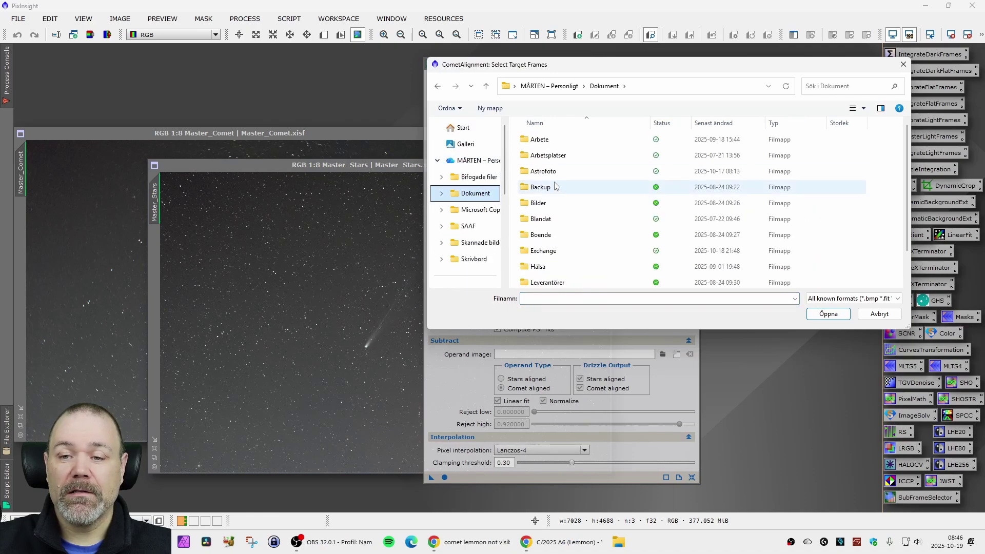
double_click(544, 171)
double_click(564, 174)
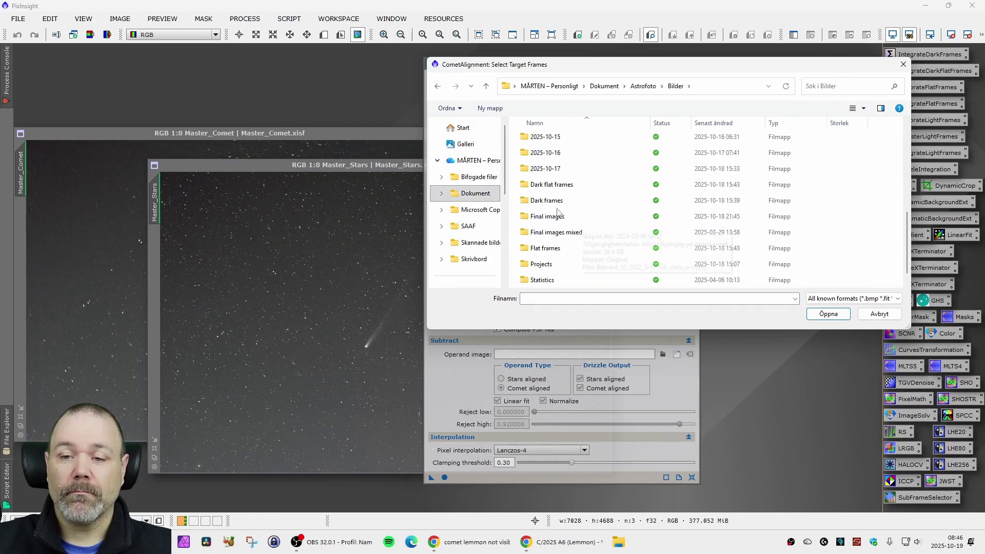
double_click(551, 169)
double_click(560, 141)
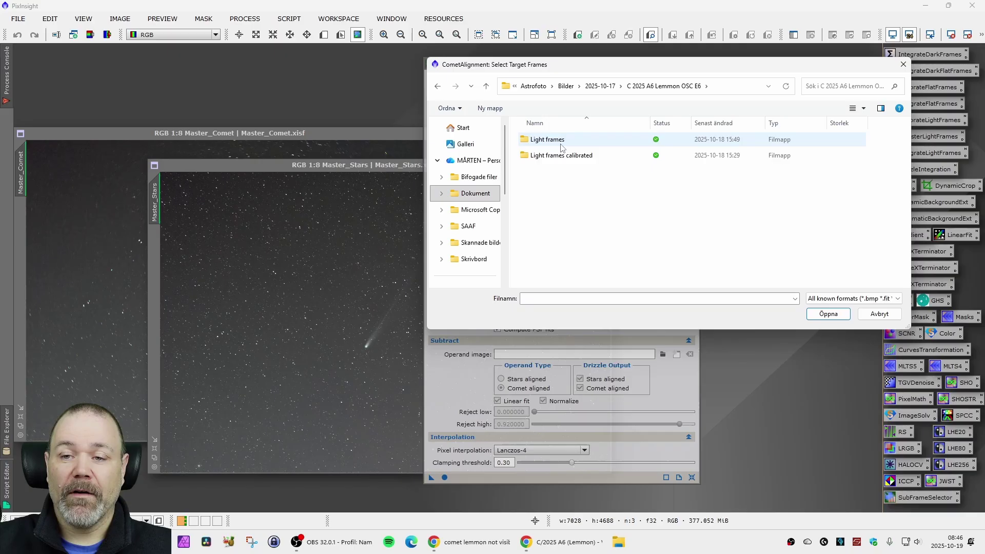
double_click(561, 154)
left_click(559, 157)
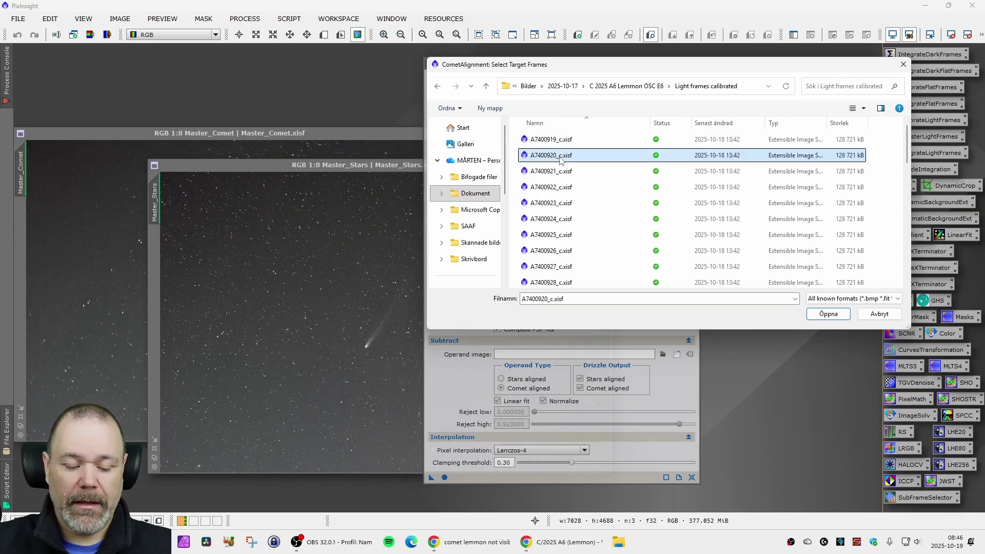
key("ctrl+a")
left_click(828, 314)
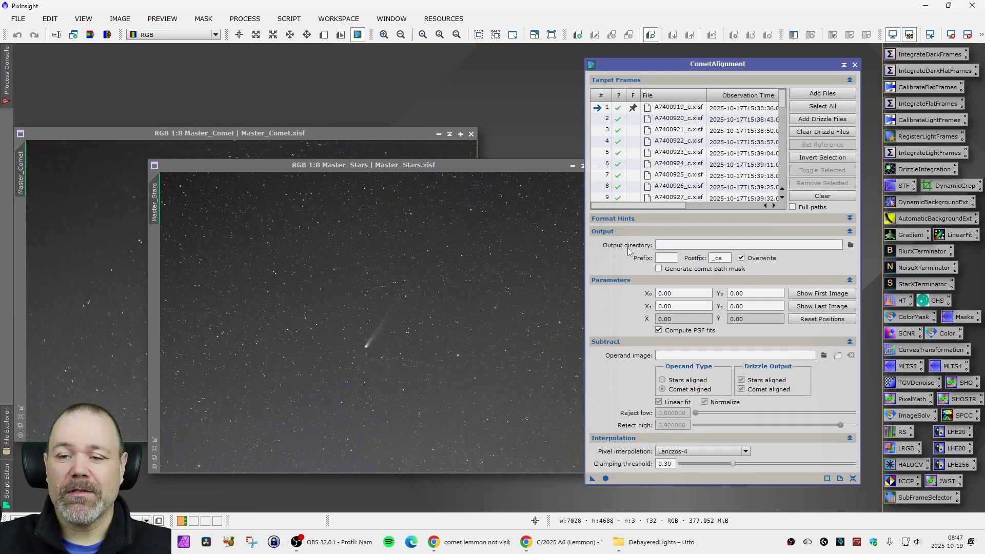
- Show first frame A7400919_c.xisf at 2:1 in a narrow window panned to the comet head
left_click(848, 244)
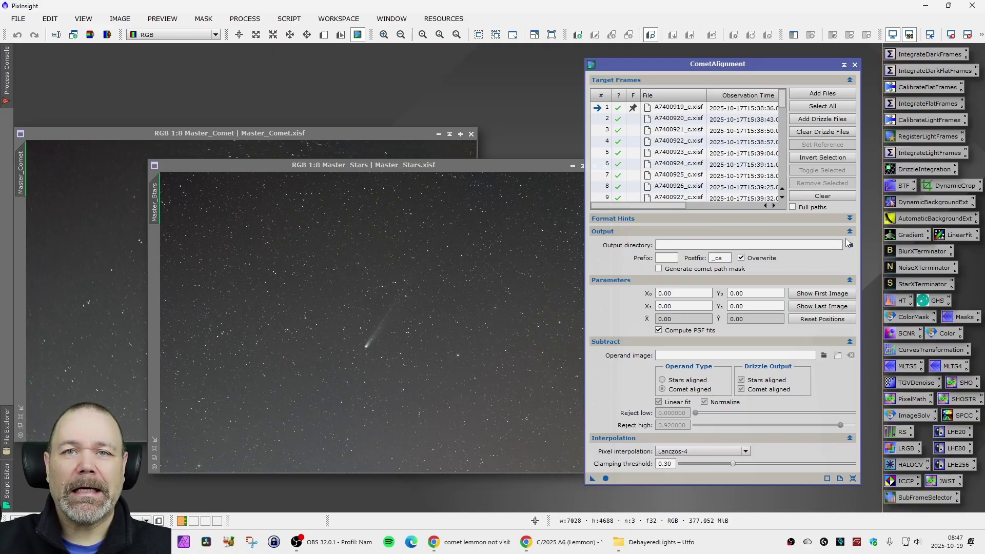
left_click(813, 297)
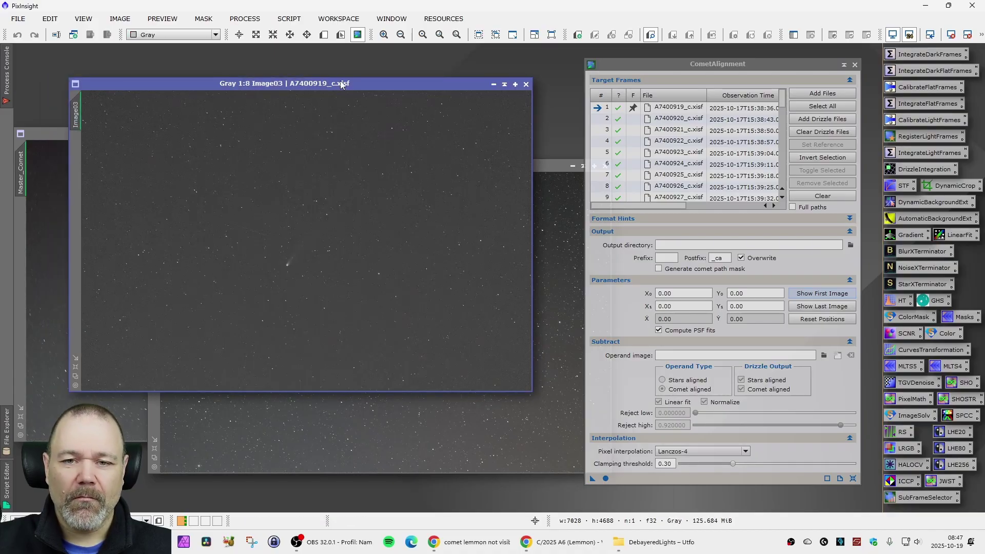
scroll(283, 264, "up", 3)
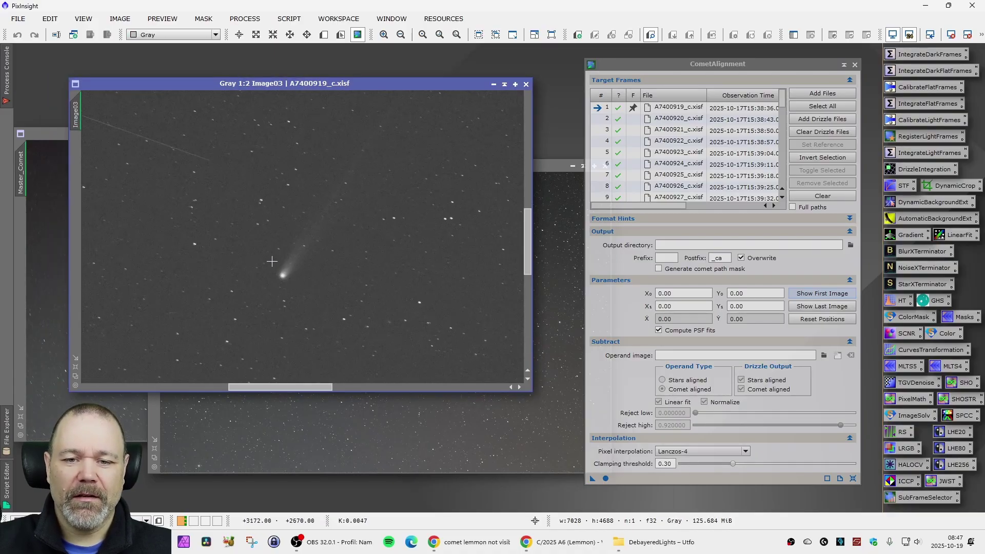
scroll(272, 262, "up", 2)
left_click_drag(529, 248, 286, 230)
left_click_drag(153, 80, 97, 94)
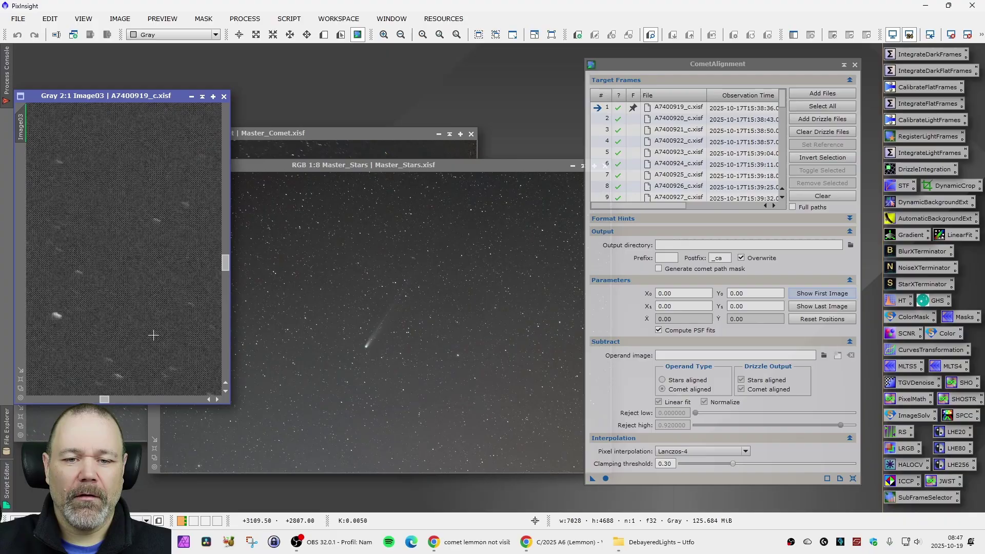
left_click_drag(104, 399, 107, 398)
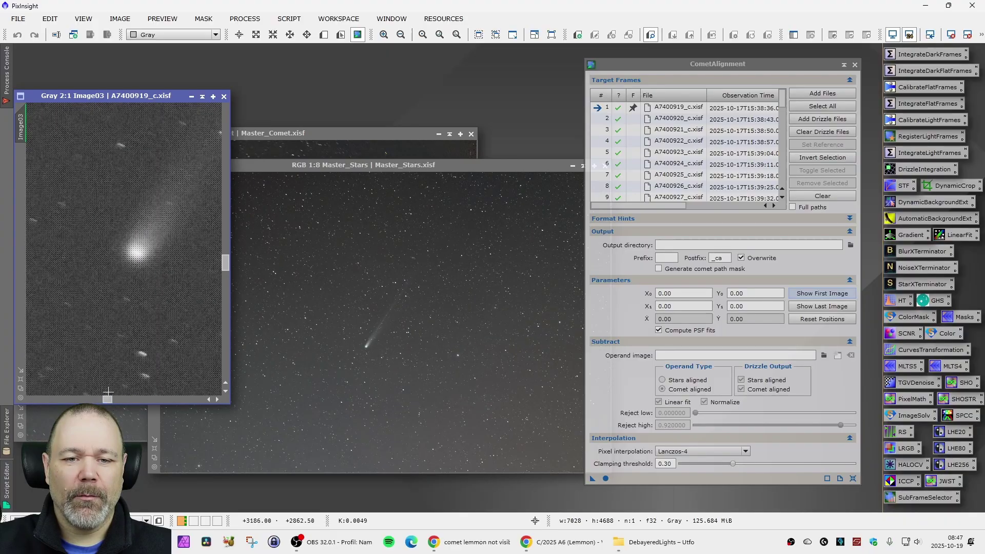
left_click_drag(226, 265, 228, 266)
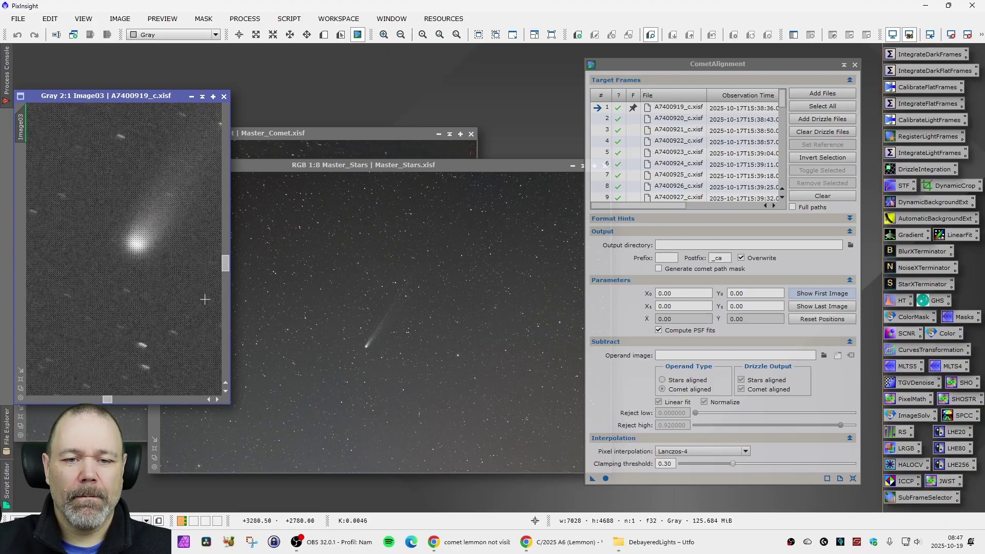
- Show last frame A7400958_c.xisf beside the first, matching its zoom and centred on the comet
left_click(831, 308)
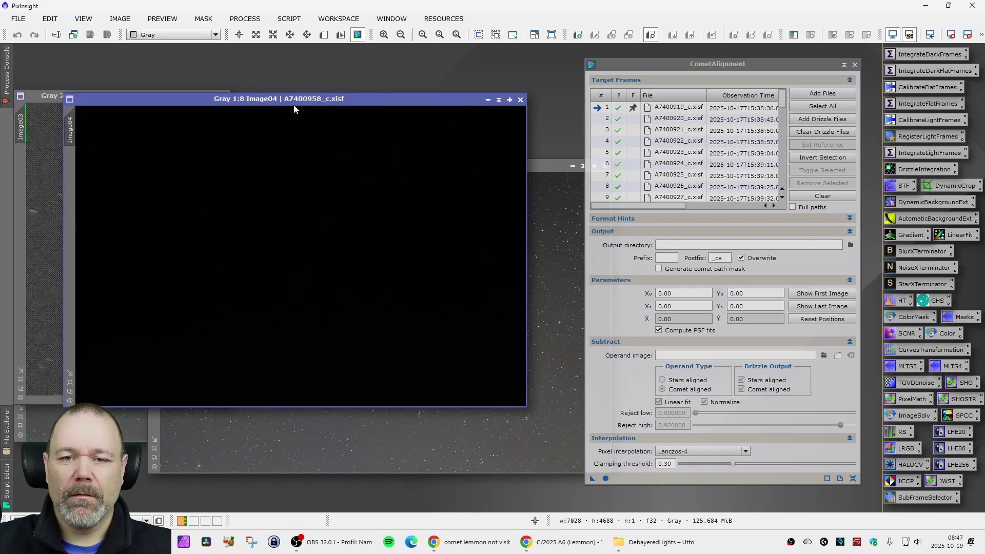
left_click_drag(292, 103, 238, 93)
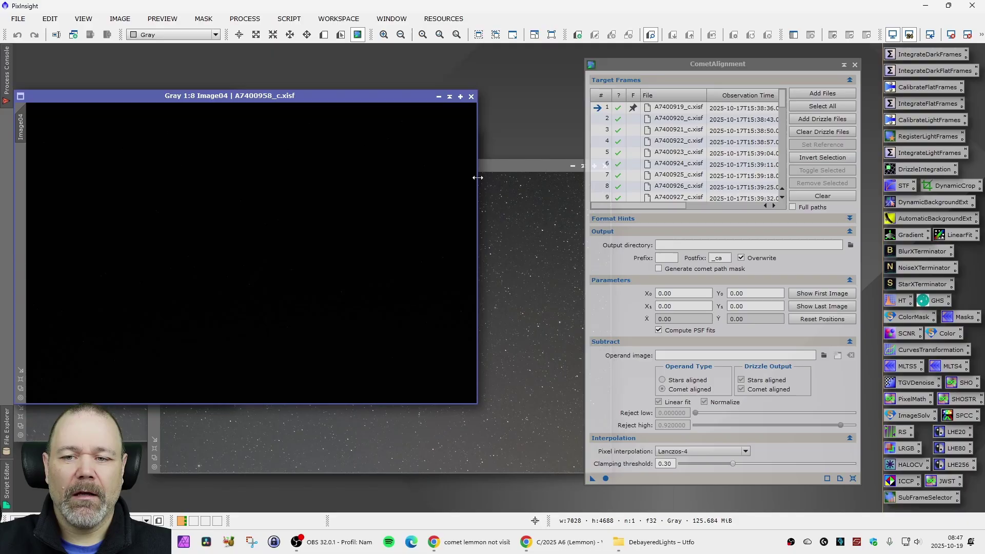
left_click_drag(477, 178, 231, 178)
left_click_drag(114, 96, 327, 96)
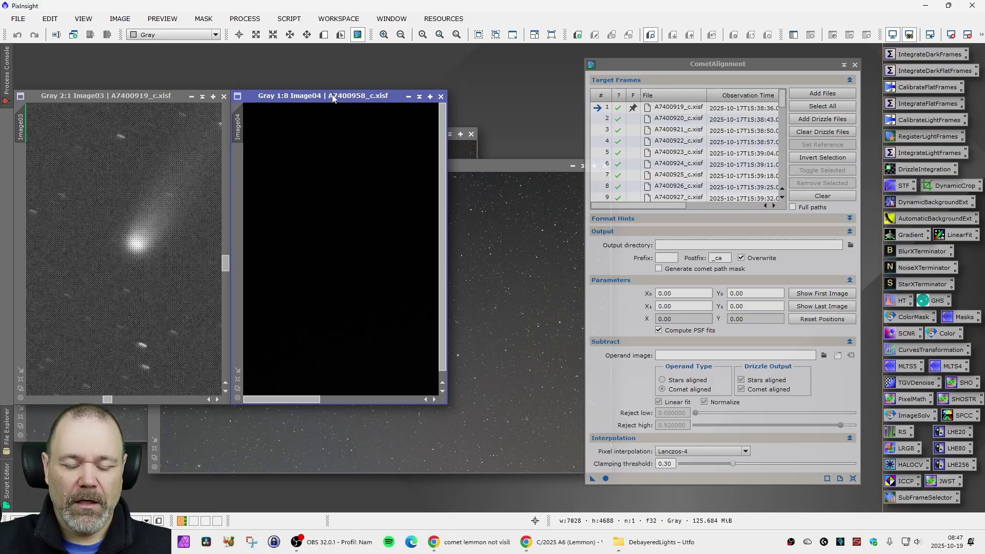
left_click_drag(28, 122, 239, 126)
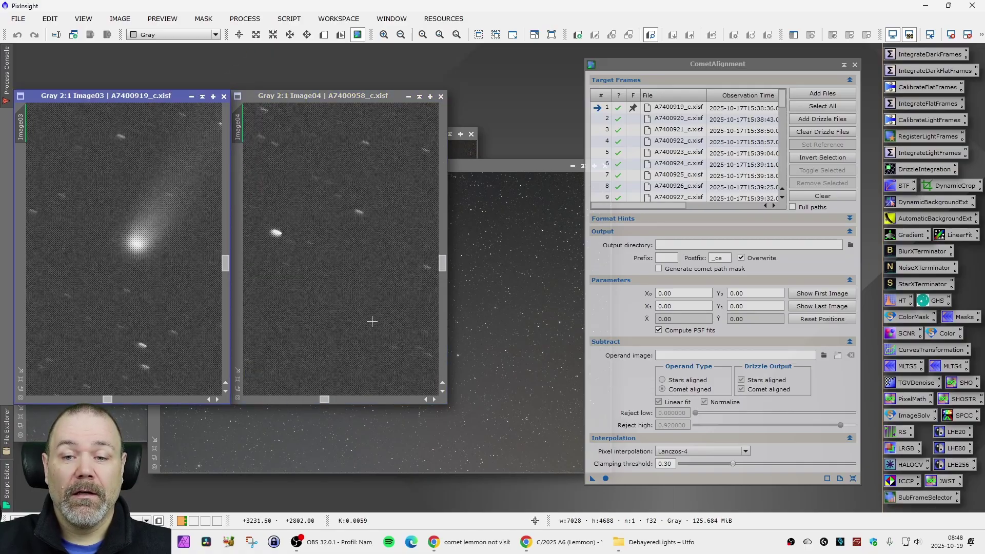
left_click_drag(323, 399, 331, 400)
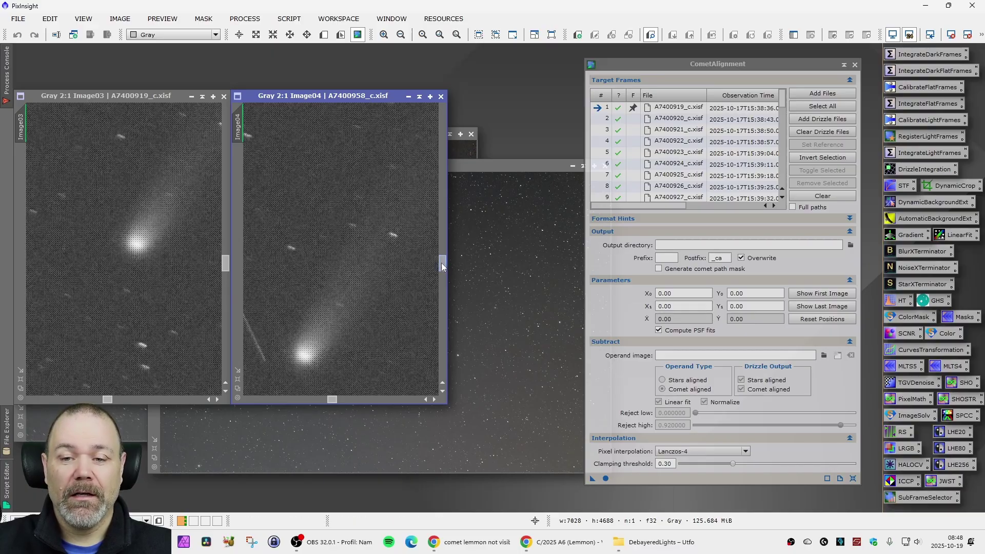
left_click_drag(442, 267, 442, 272)
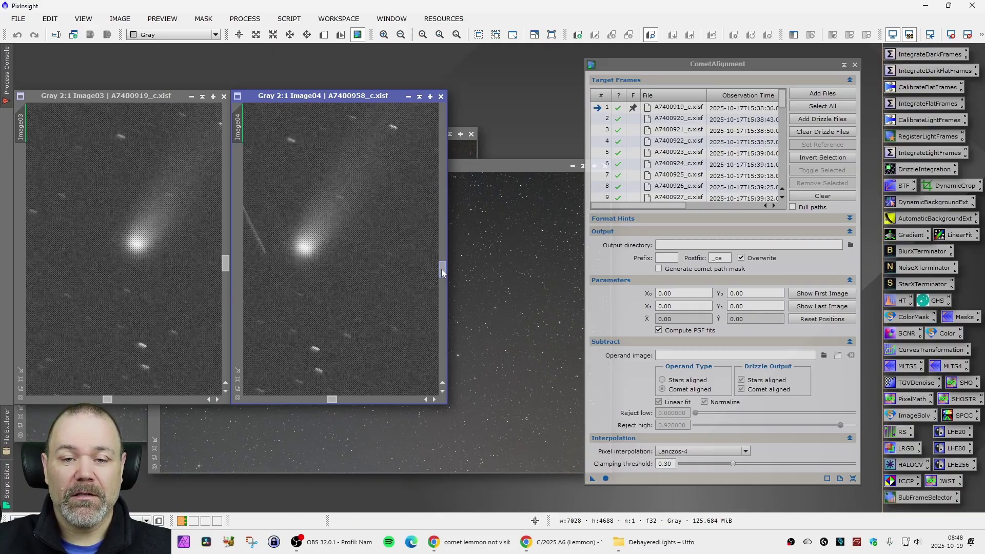
left_click_drag(332, 399, 332, 398)
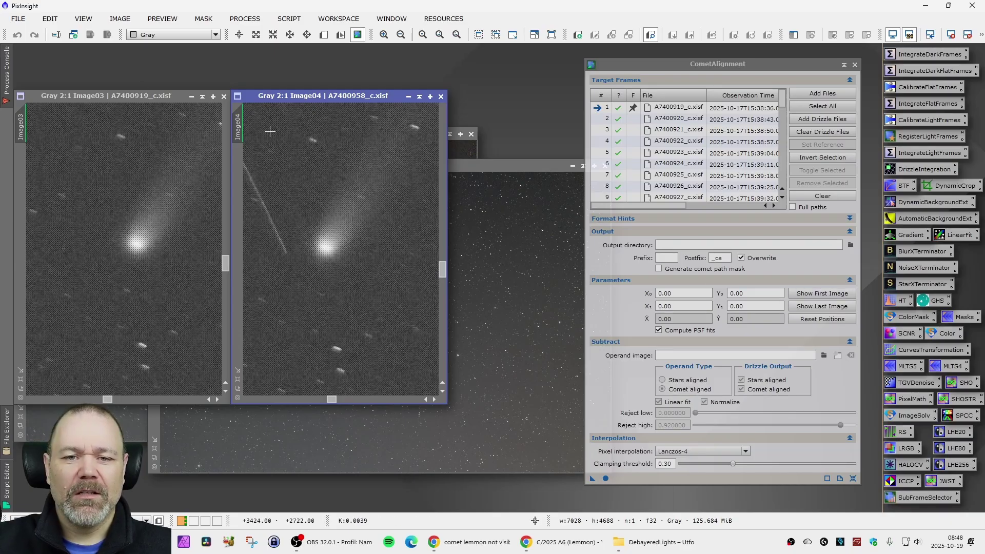
- Mark the comet nucleus at 3214.13, 2726.42 in the first frame and 3478.99, 2834.92 in the last
left_click(137, 95)
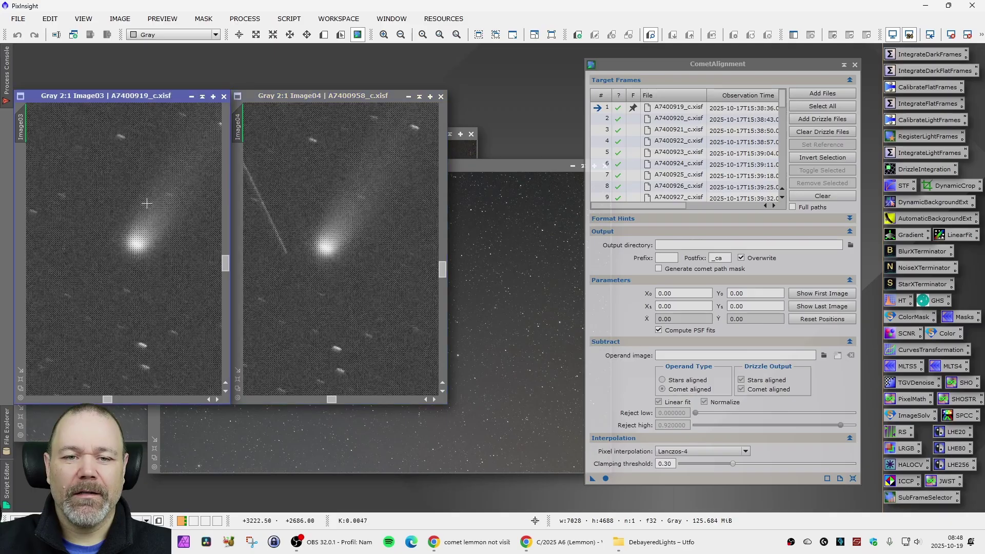
left_click(137, 244)
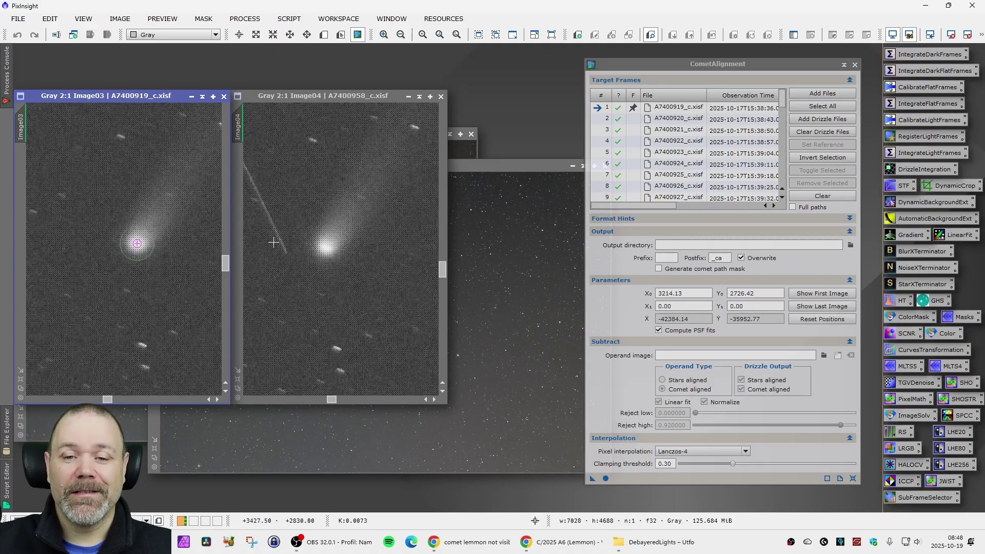
left_click(332, 95)
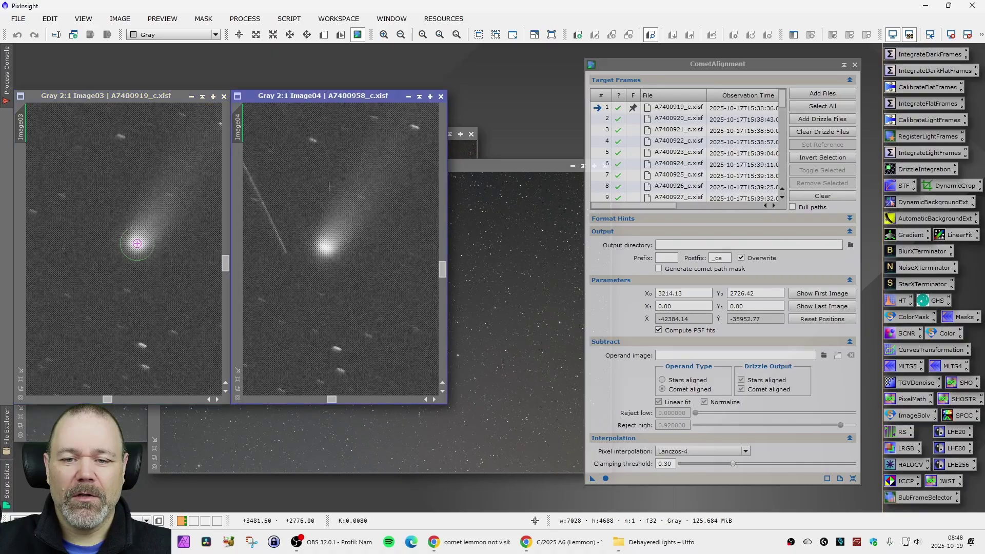
left_click(326, 247)
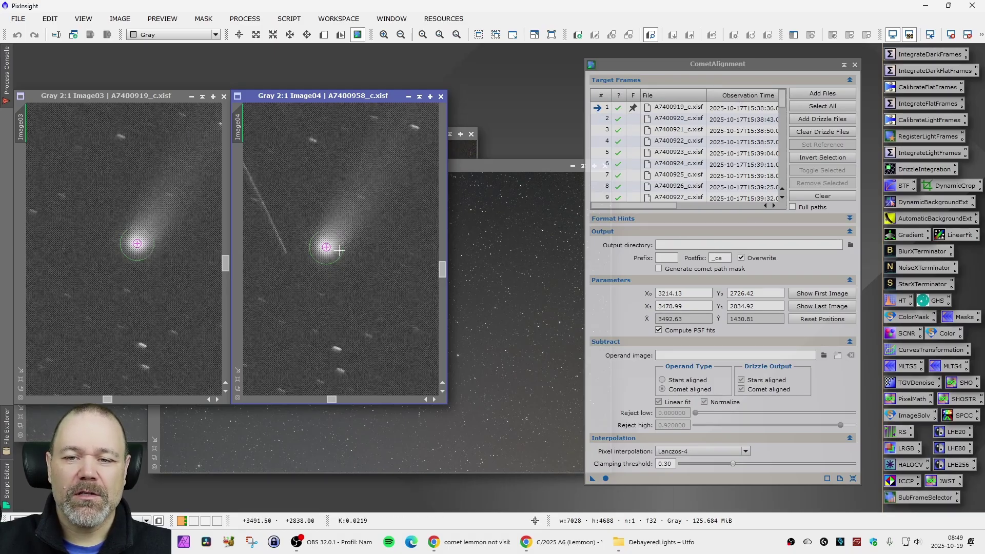
- Open ImageIntegration from the IntegrateLightFrames icon, shift it left, and close it again
double_click(935, 153)
left_click_drag(708, 68, 609, 64)
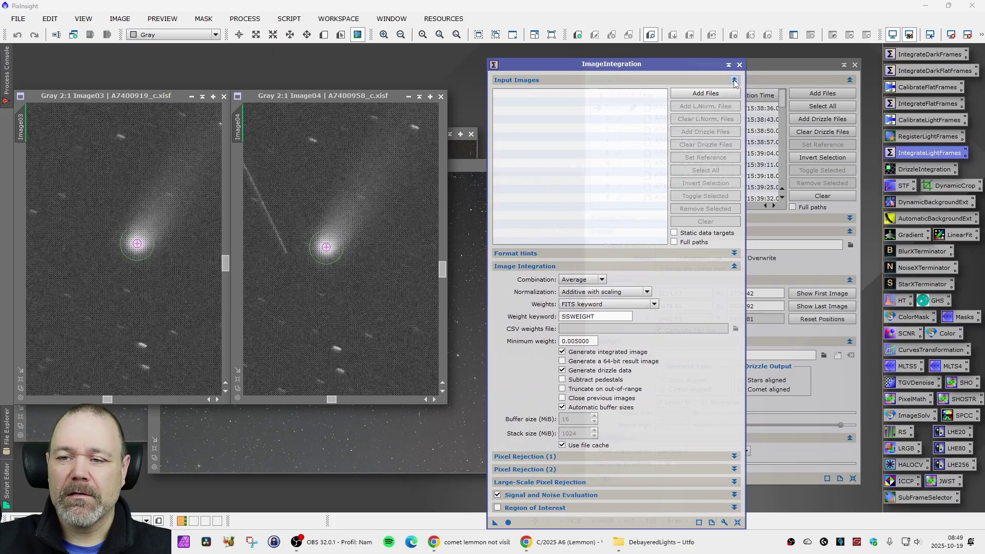
left_click(739, 64)
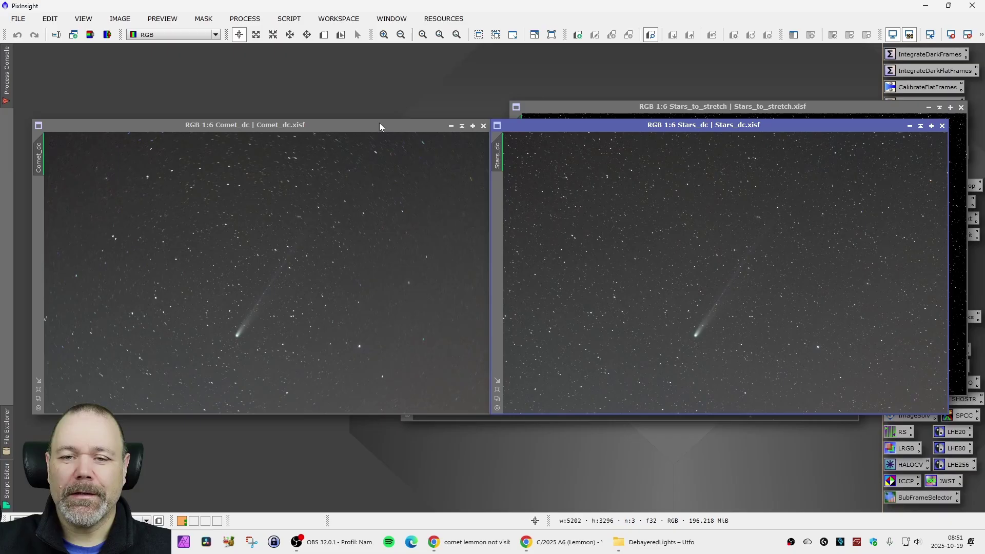
mouse_move(322, 125)
left_mouse_down()
mouse_move(390, 103)
mouse_move(281, 109)
mouse_move(314, 118)
left_mouse_up()
left_click_drag(652, 125, 646, 119)
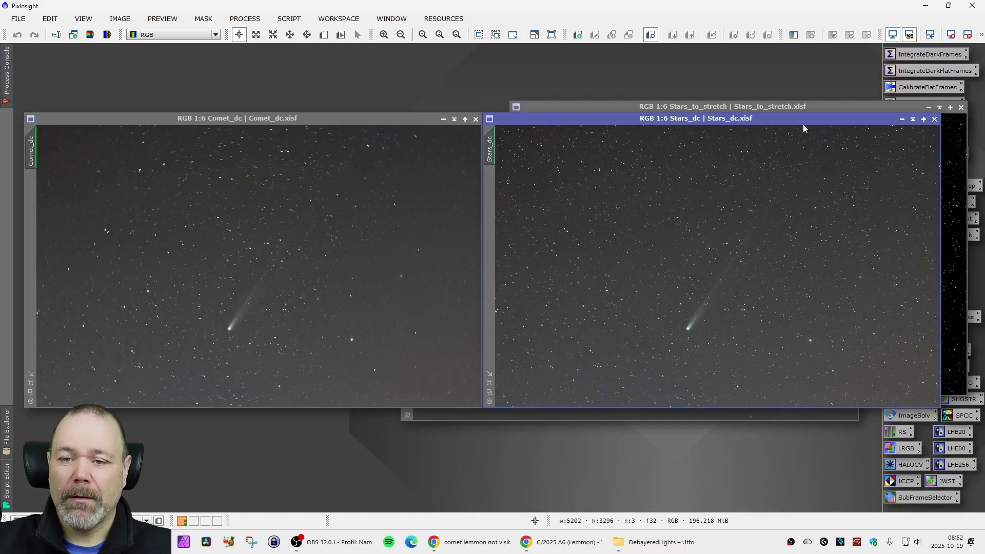
- Close Stars_dc and Comet_dc, arrange Stars and Comet_starless side by side, and open HistogramTransformation
left_click(935, 120)
left_click(475, 119)
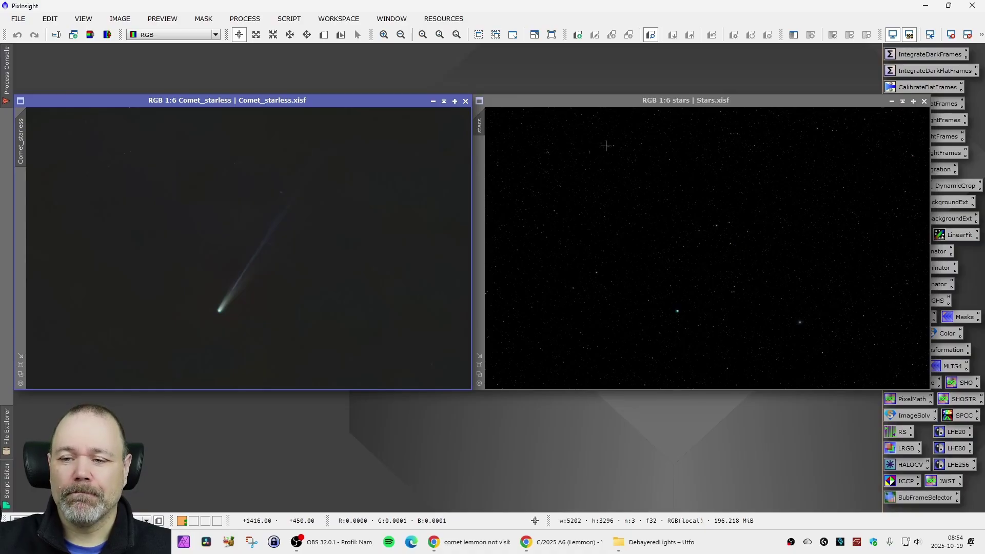
left_click_drag(686, 101, 585, 125)
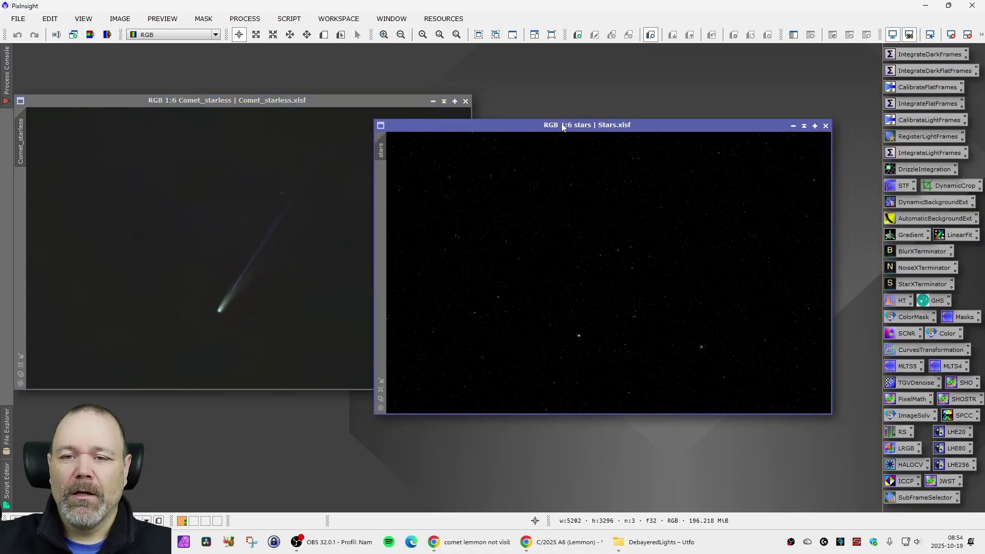
left_click(294, 105)
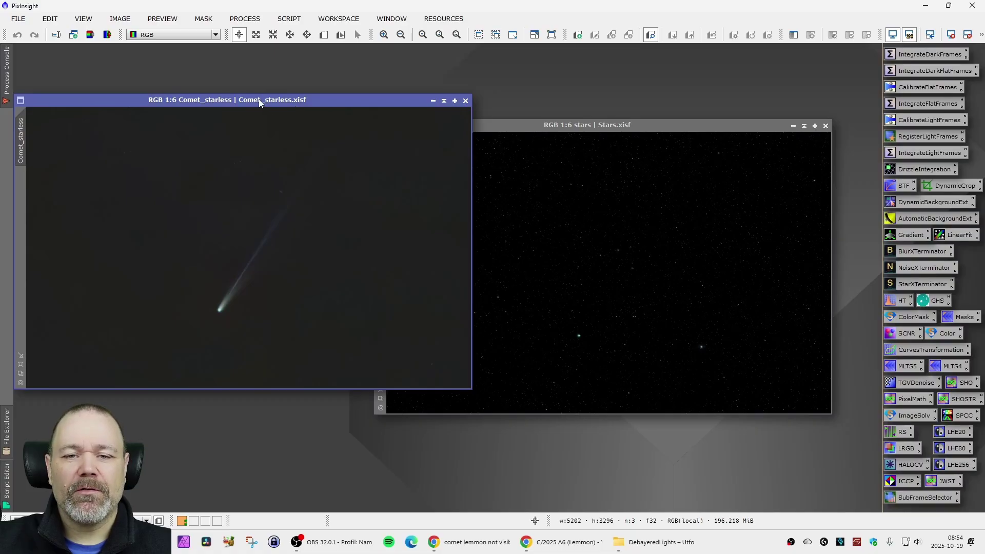
left_click_drag(293, 104, 273, 89)
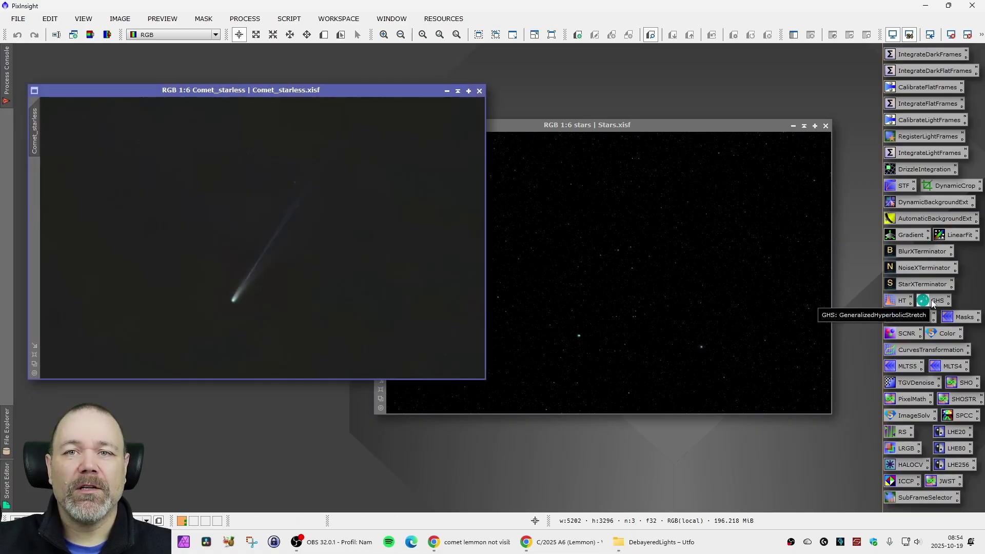
left_click_drag(340, 93, 346, 87)
left_click(902, 300)
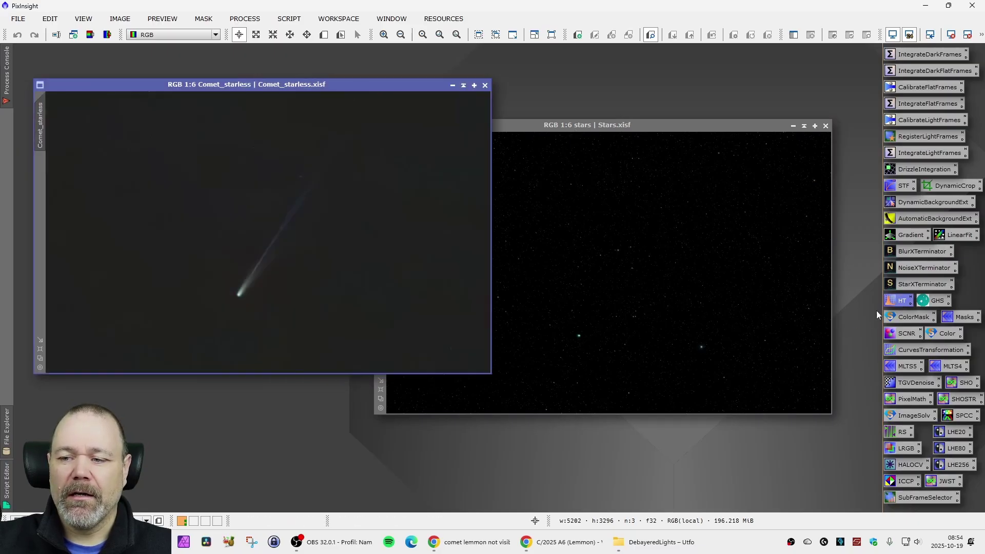
- Show Comet_starless's green-channel histogram in HistogramTransformation, leaving the default settings
double_click(899, 301)
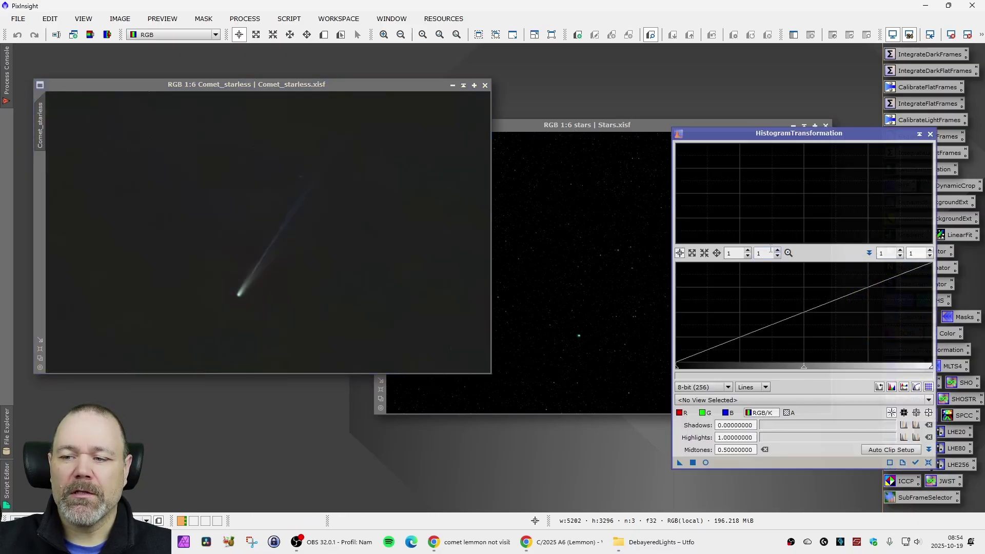
left_click_drag(774, 143, 655, 119)
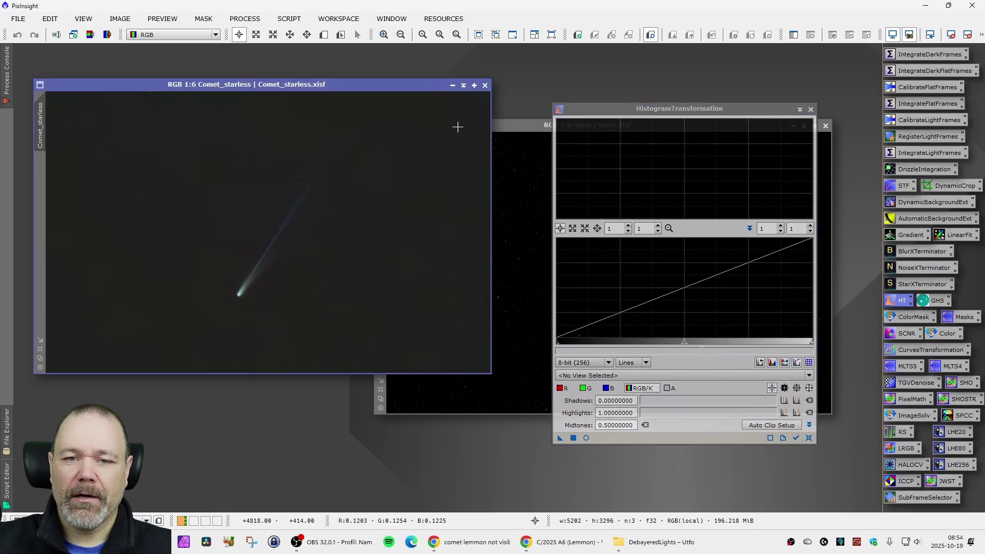
left_click(717, 375)
left_click(661, 396)
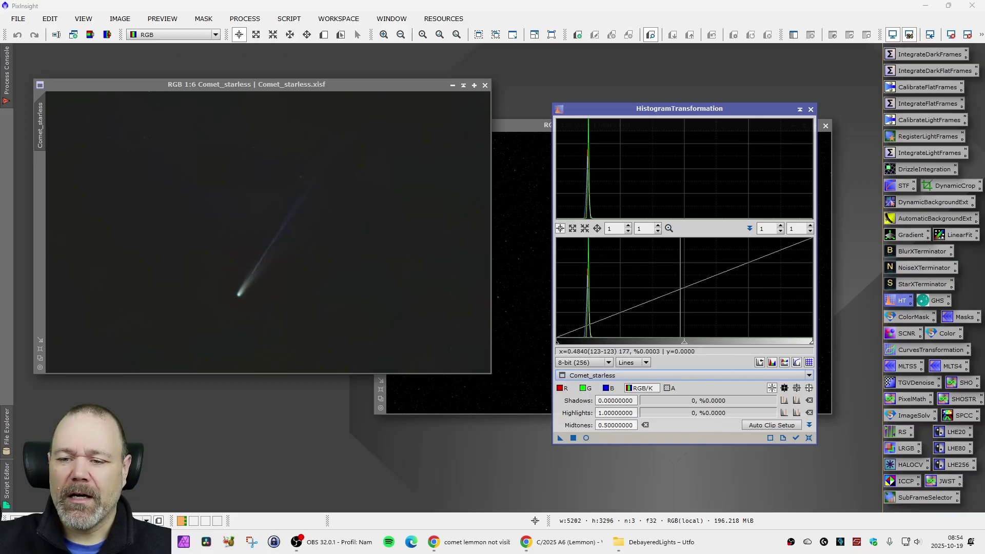
left_click_drag(641, 108, 611, 101)
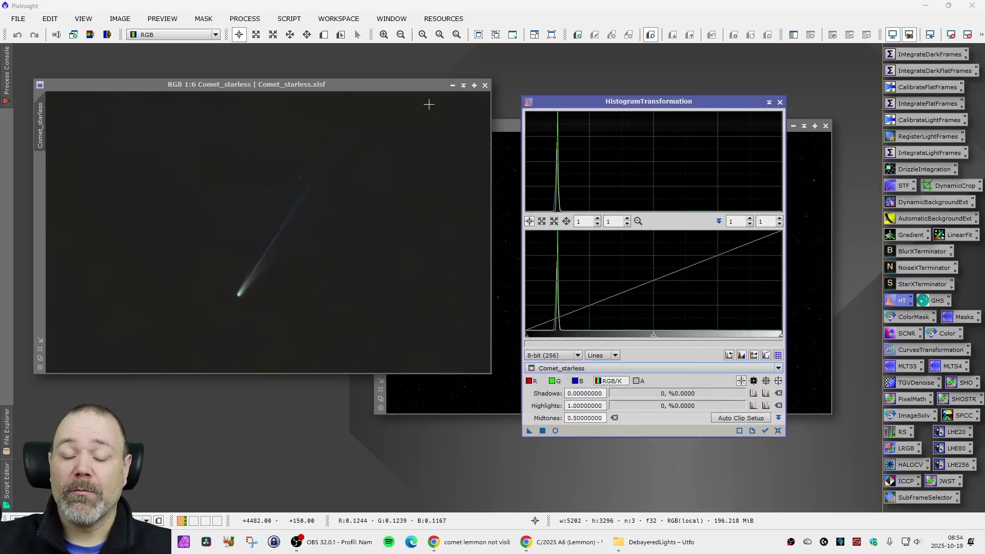
left_click(554, 380)
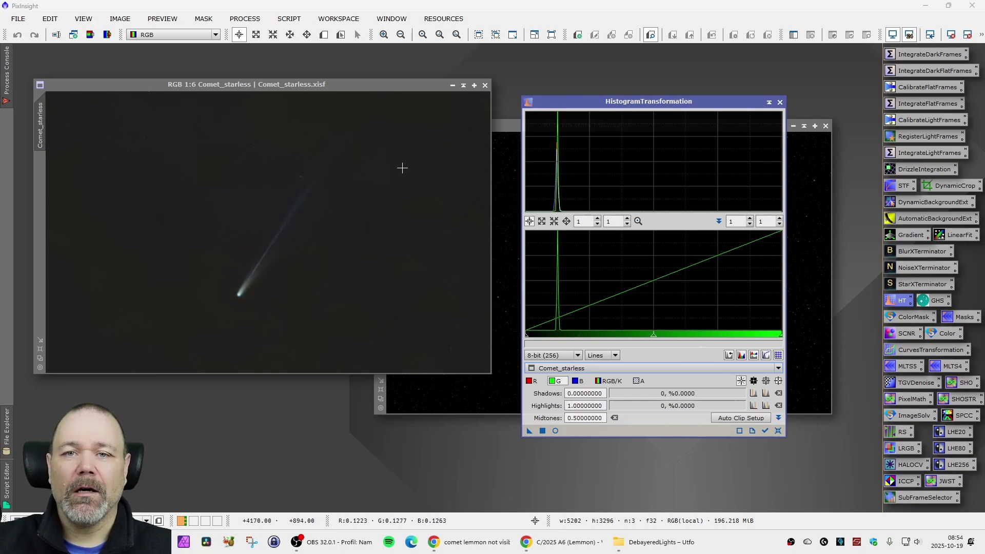
left_click_drag(333, 85, 341, 83)
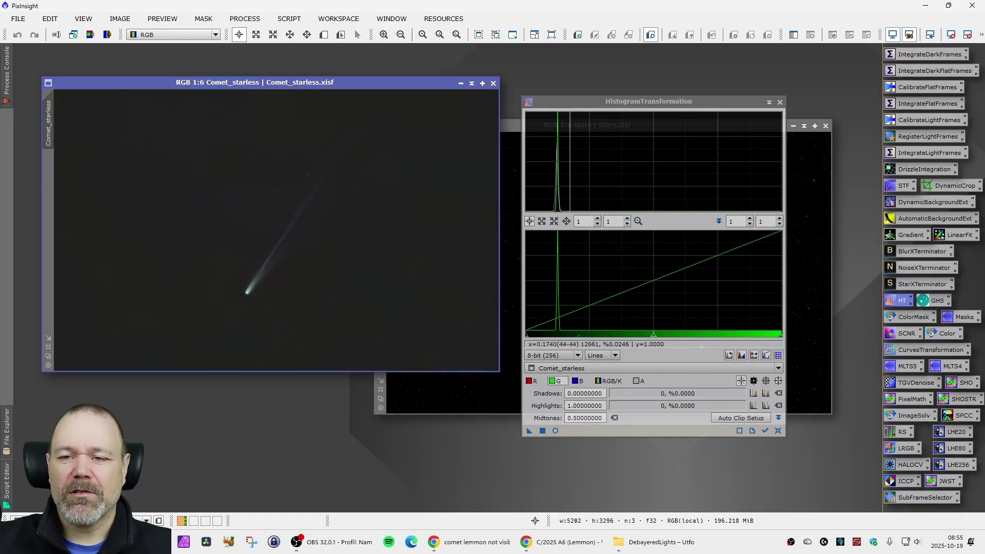
left_click_drag(639, 101, 648, 95)
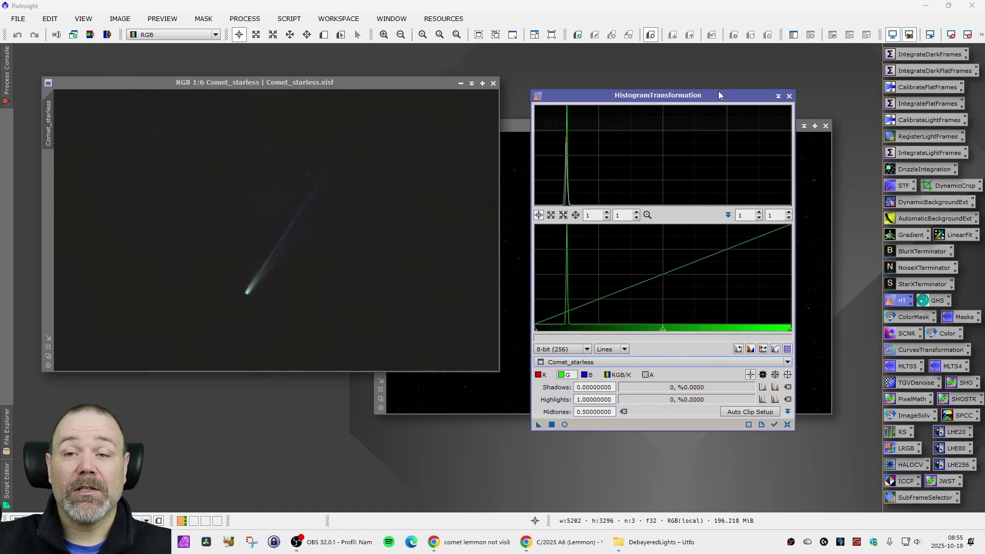
- Close the histogram tool and zoom Comet_starless in on the tail to 1:1, then back to 1:2
left_click(789, 96)
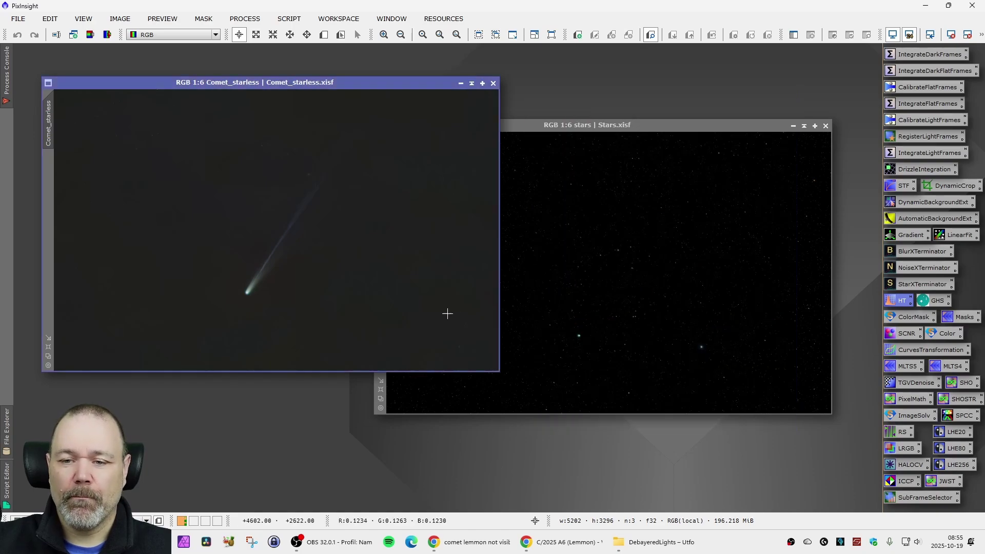
left_click_drag(275, 85, 257, 87)
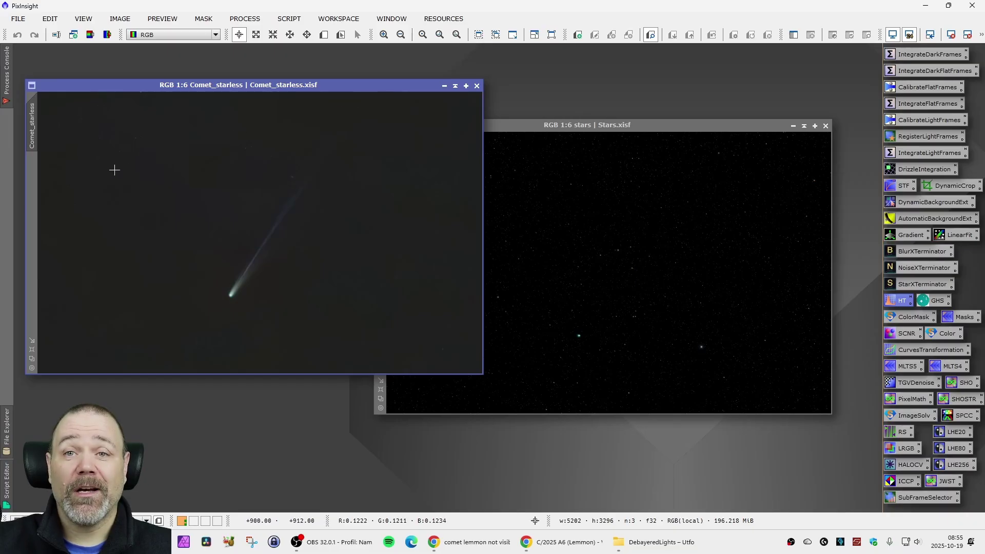
scroll(232, 265, "up", 1)
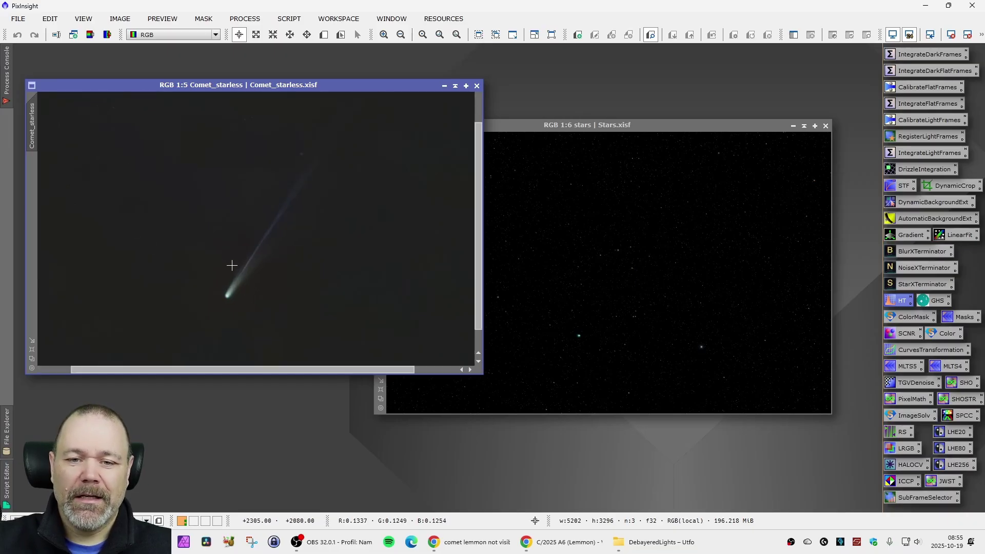
scroll(232, 265, "up", 4)
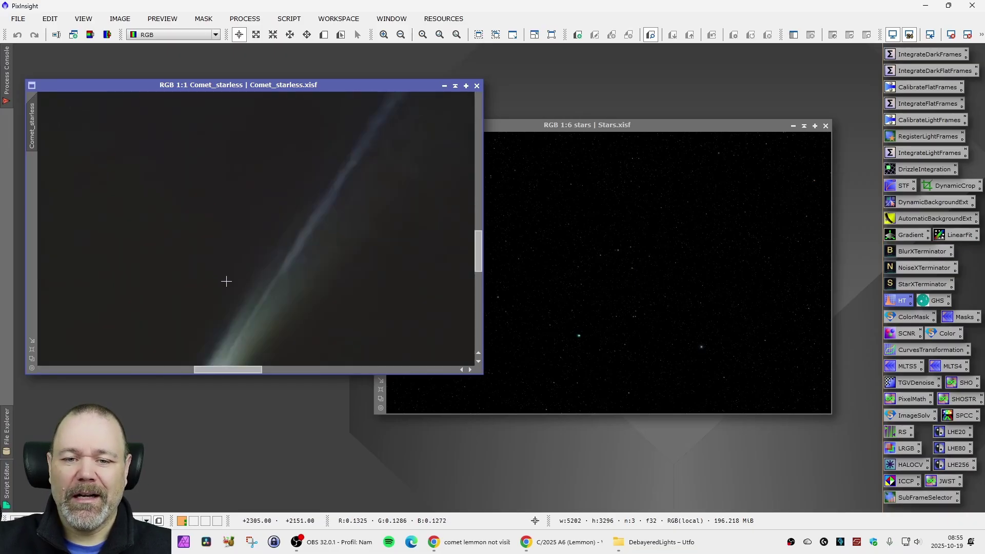
scroll(347, 283, "down", 1)
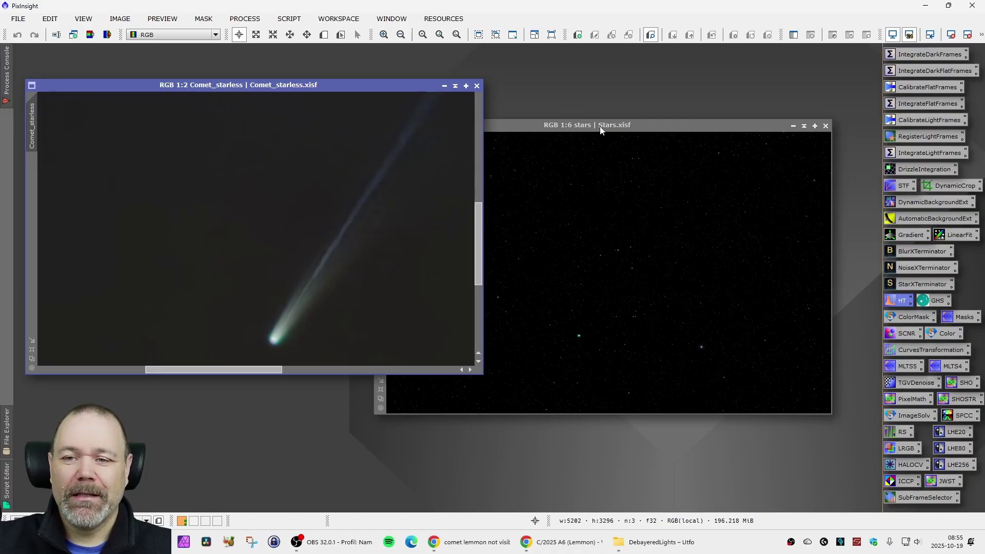
- Zoom into Stars.xisf to inspect the green coma, then set it beside the comet image
left_click_drag(600, 125, 455, 126)
scroll(567, 341, "up", 5)
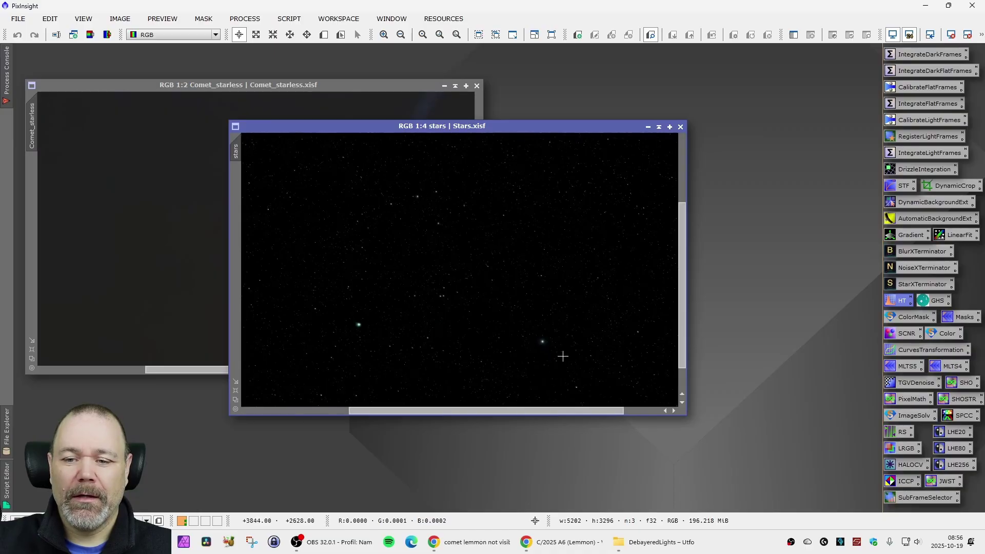
scroll(524, 330, "up", 1)
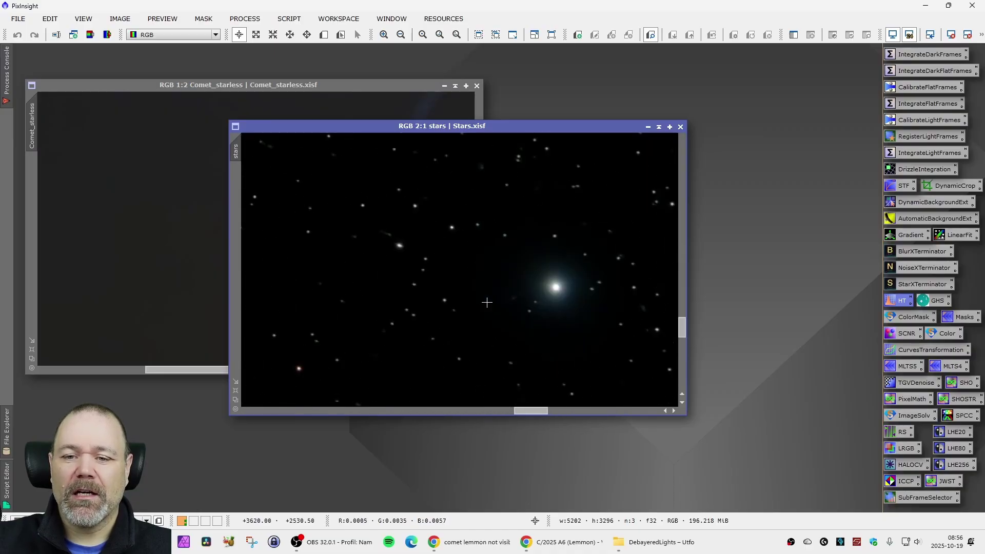
scroll(538, 291, "up", 1)
scroll(574, 296, "down", 2)
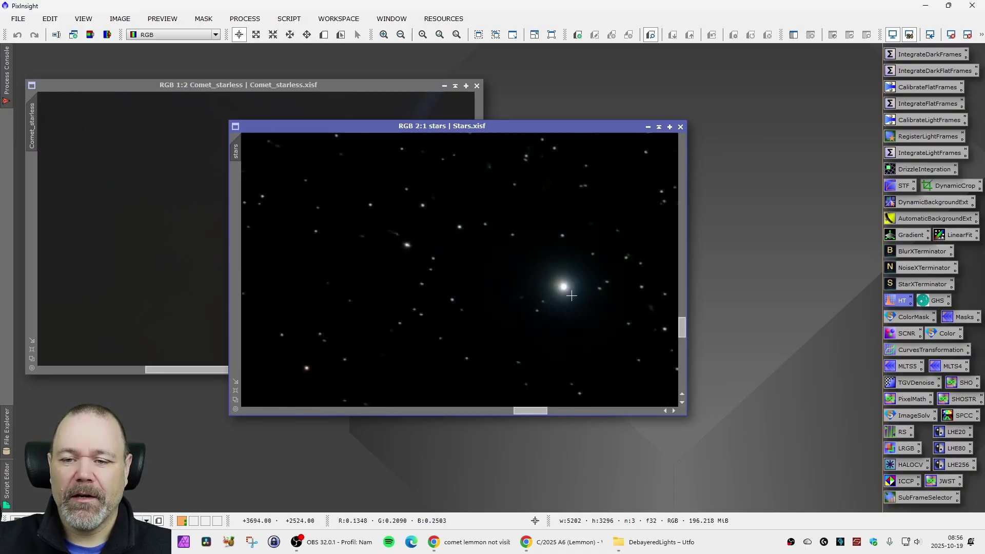
scroll(564, 299, "down", 1)
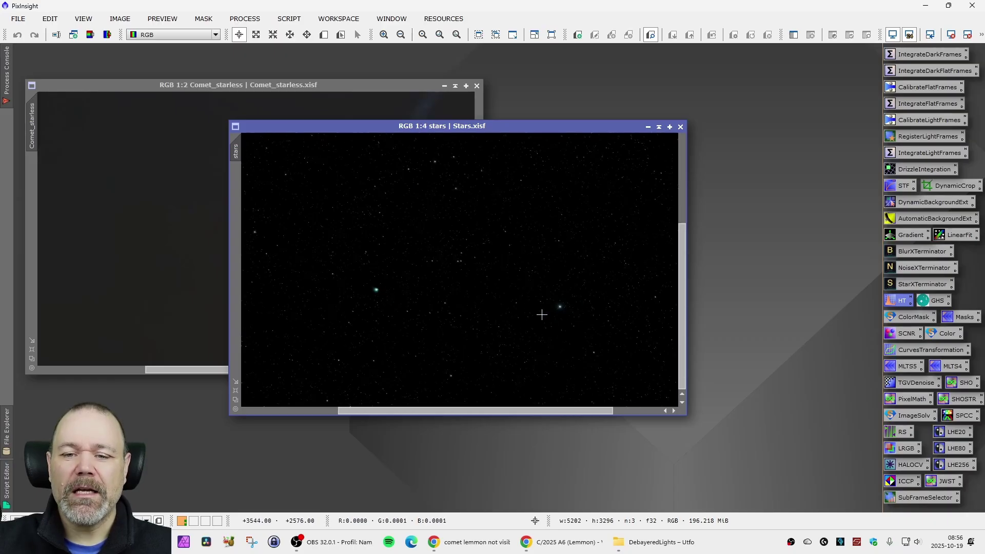
scroll(372, 292, "up", 2)
scroll(375, 292, "up", 3)
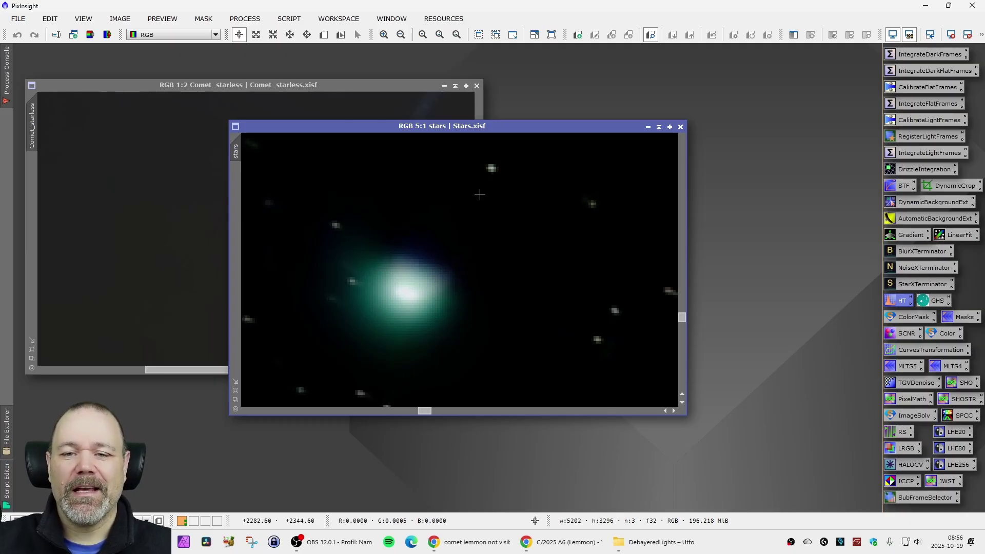
left_click_drag(396, 126, 551, 115)
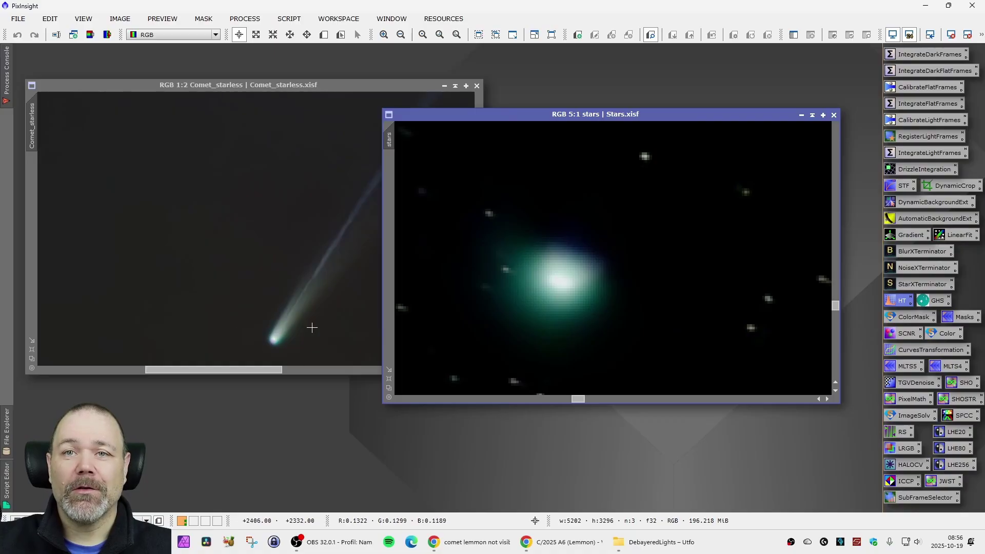
left_click_drag(611, 119, 707, 86)
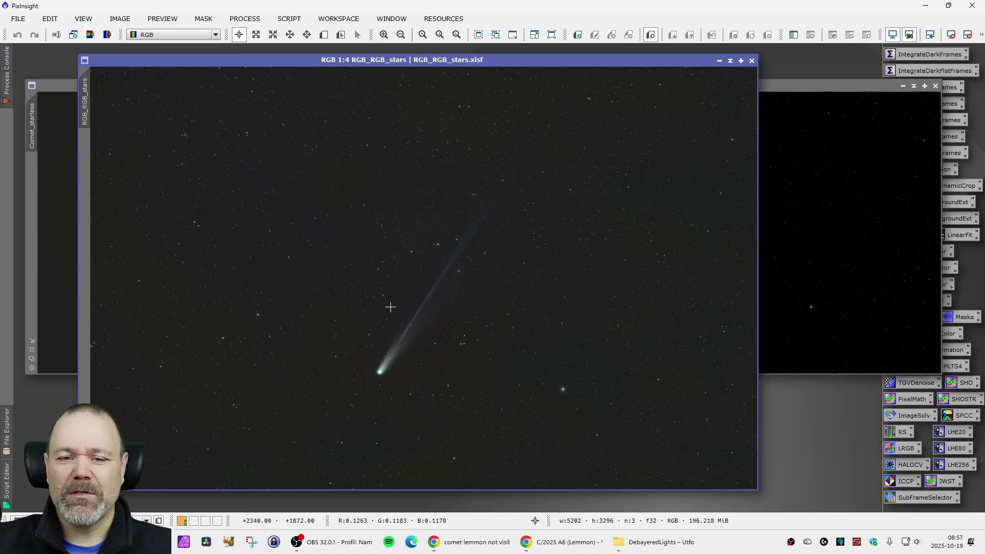
left_click_drag(361, 60, 372, 56)
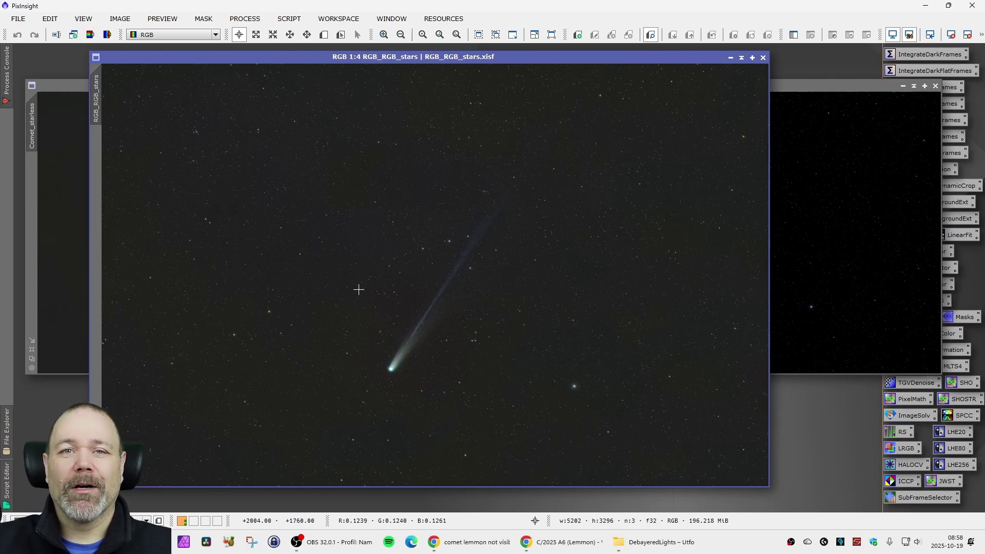
- Zoom into RGB_RGB_stars to examine the comet's green coma and blue tail
scroll(357, 290, "up", 3)
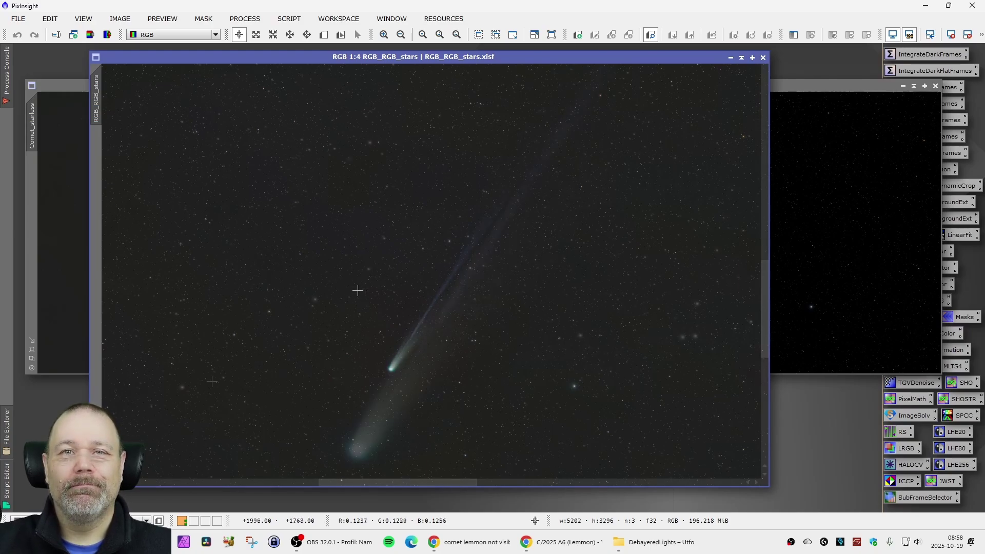